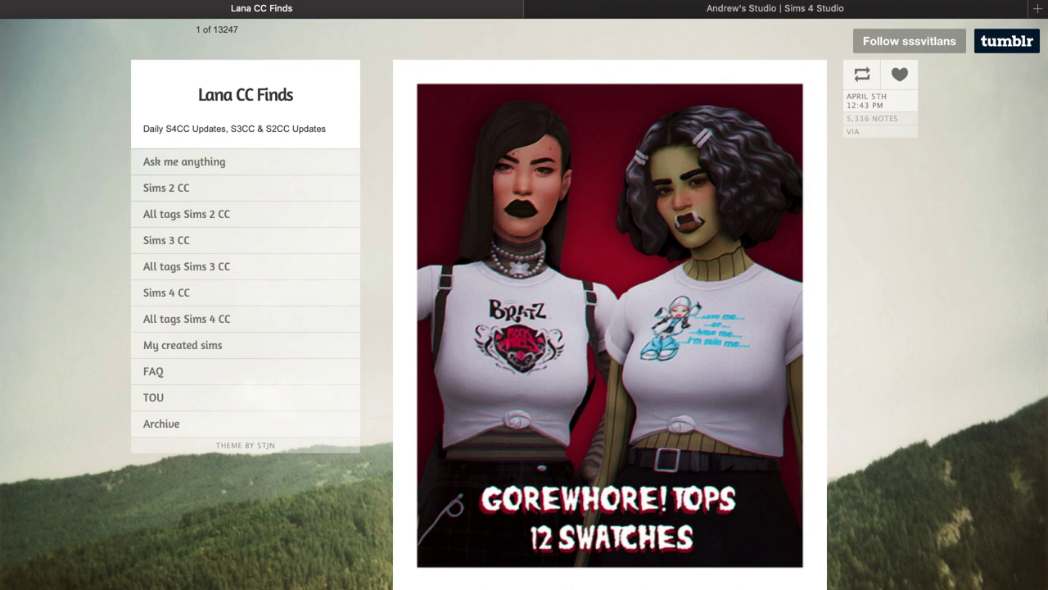
# - Open the Sims 4 Poses tag page via the CC tag index and browse its pose categories
pyautogui.click(192, 319)
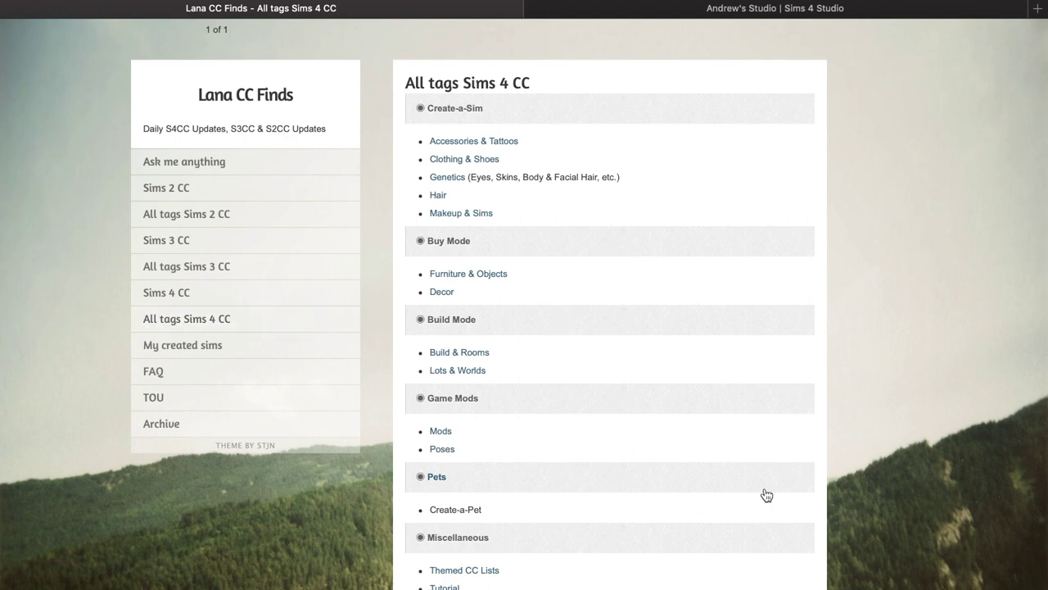
pyautogui.click(443, 449)
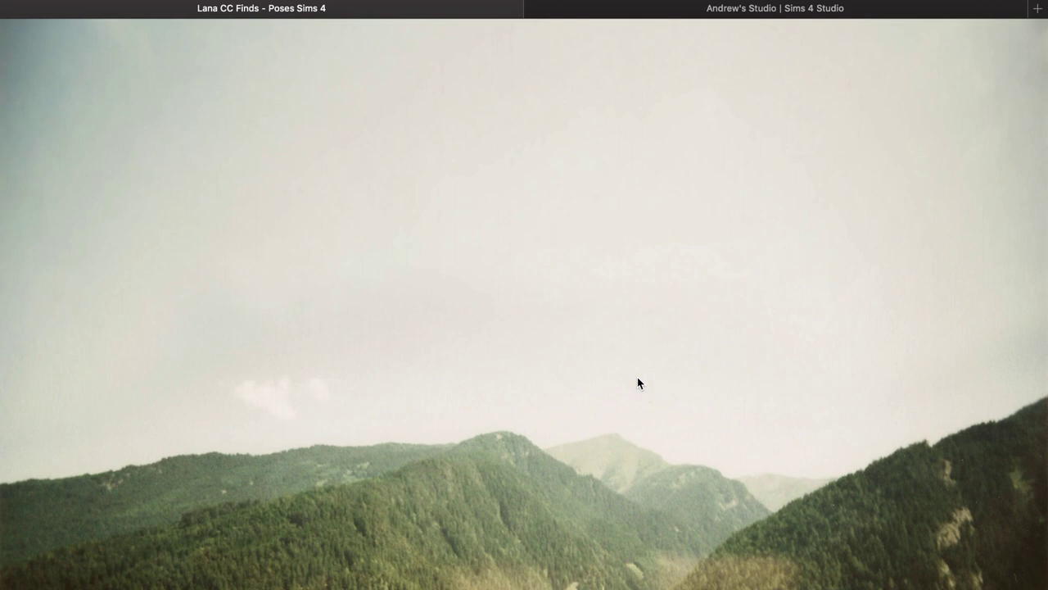
pyautogui.scroll(-3, 593, 435)
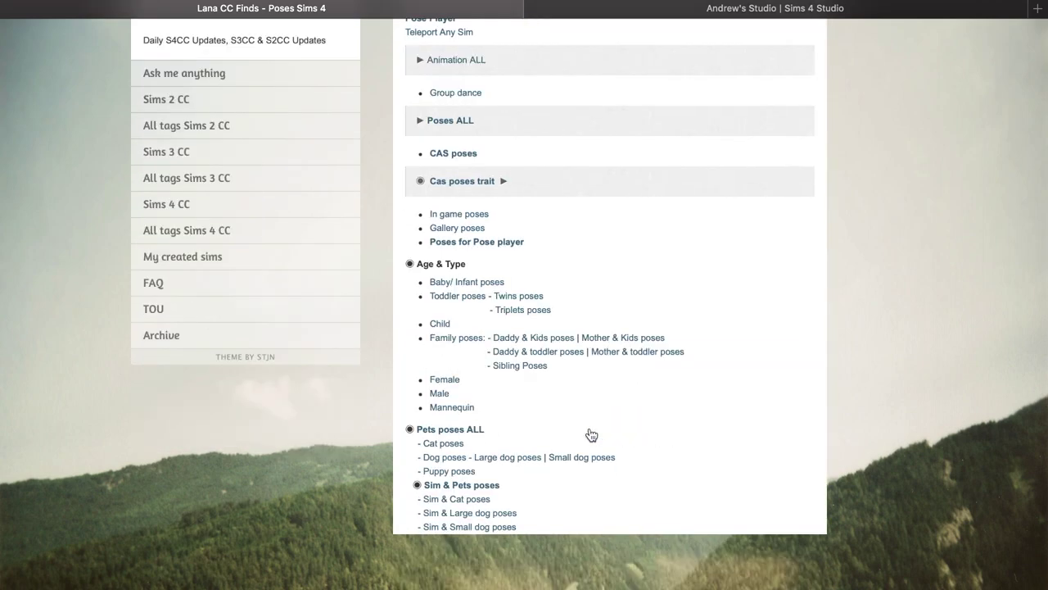
pyautogui.scroll(2, 592, 434)
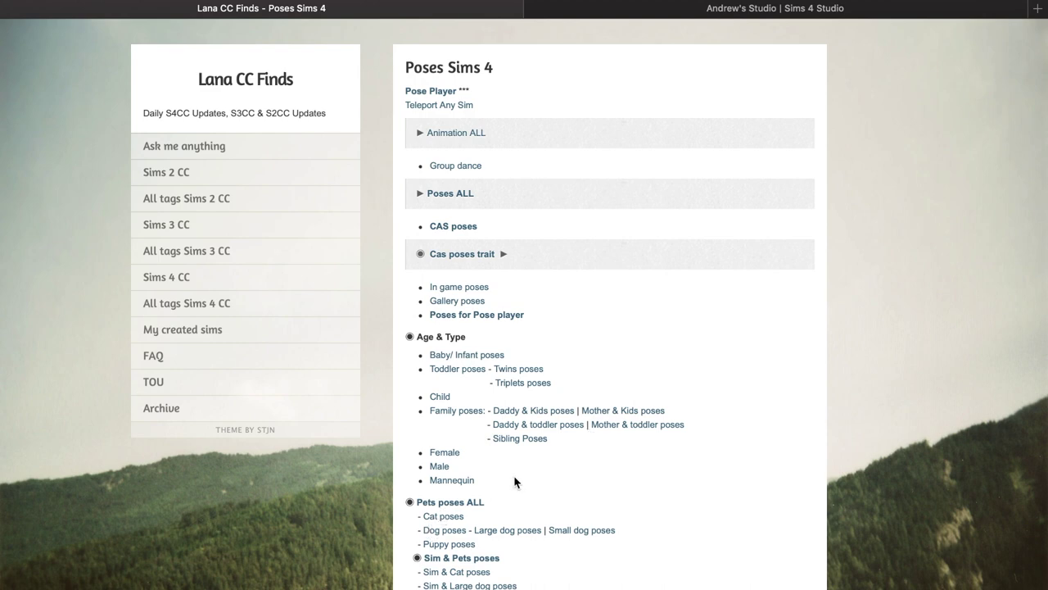
pyautogui.scroll(-1, 511, 488)
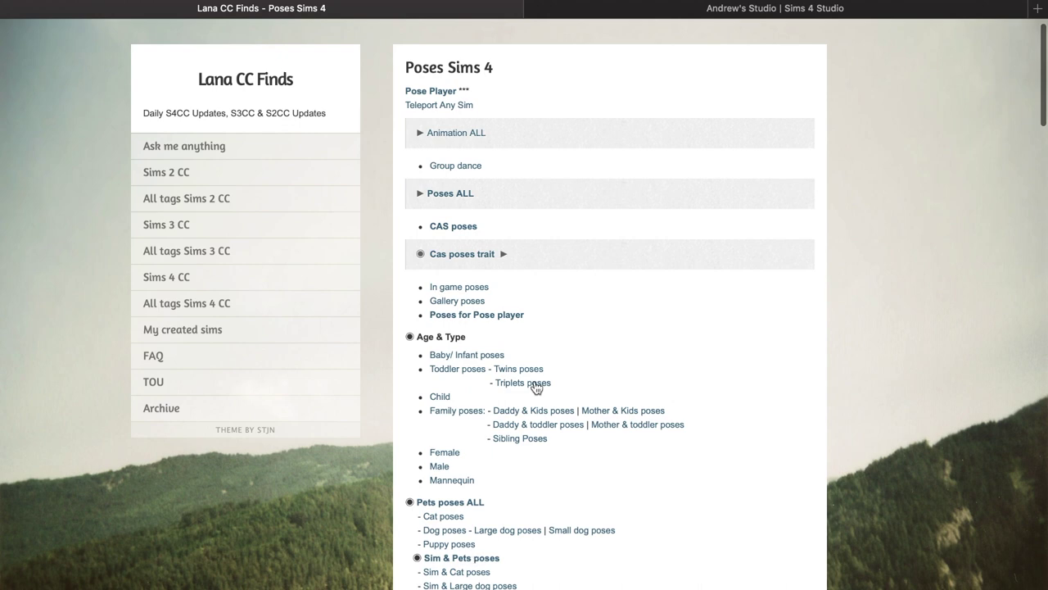
pyautogui.scroll(-3, 536, 387)
pyautogui.scroll(-3, 434, 465)
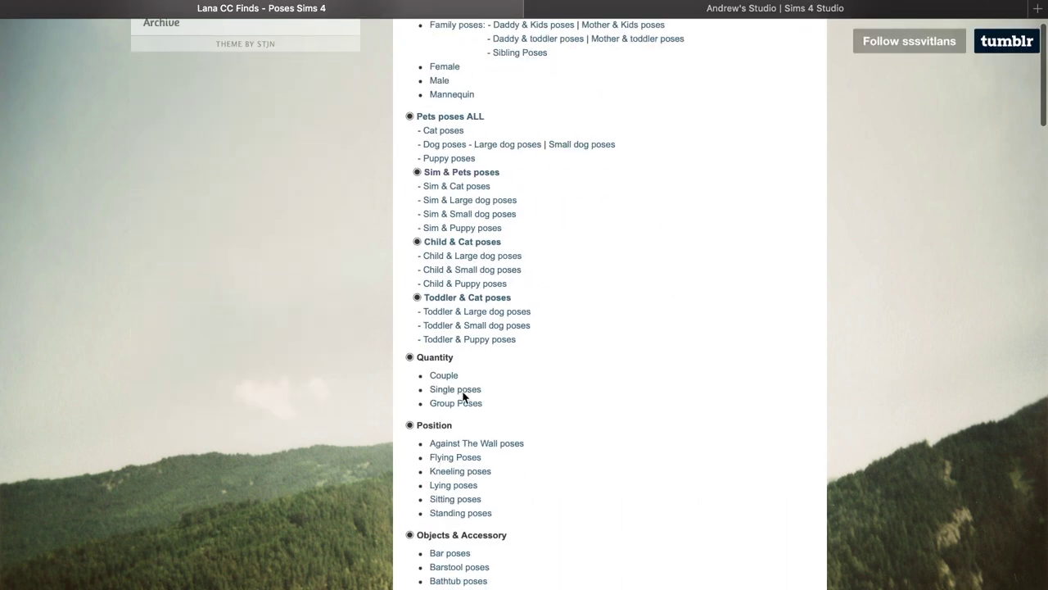
pyautogui.scroll(-20, 524, 473)
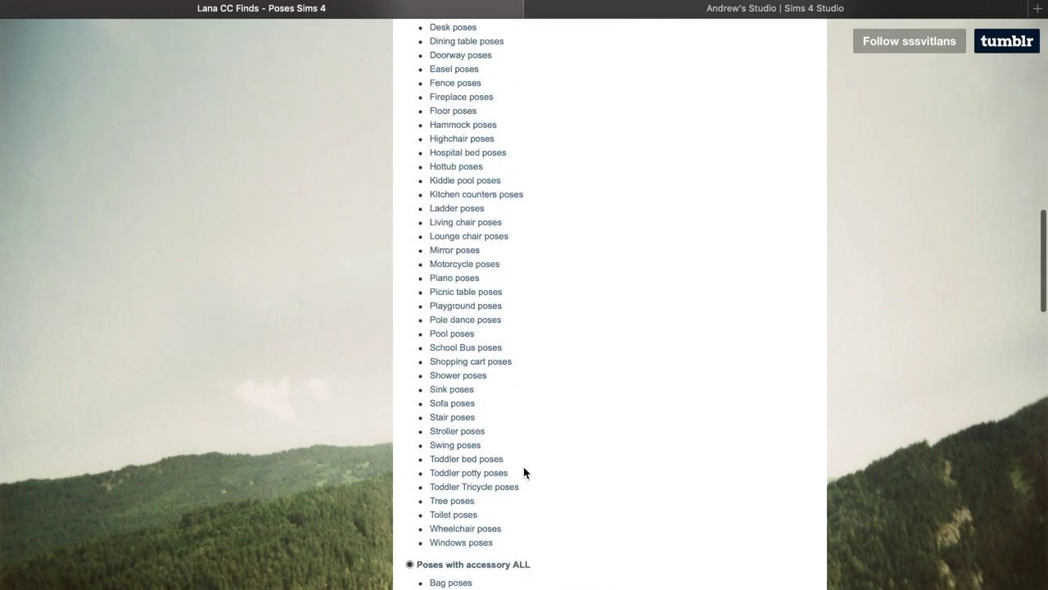
pyautogui.scroll(-10, 524, 472)
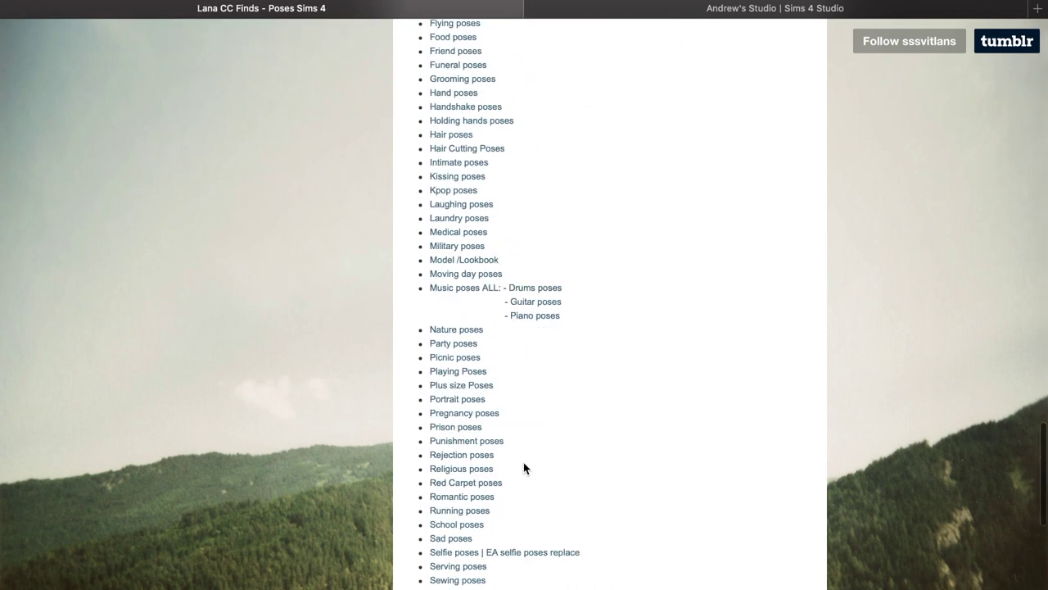
pyautogui.scroll(20, 524, 463)
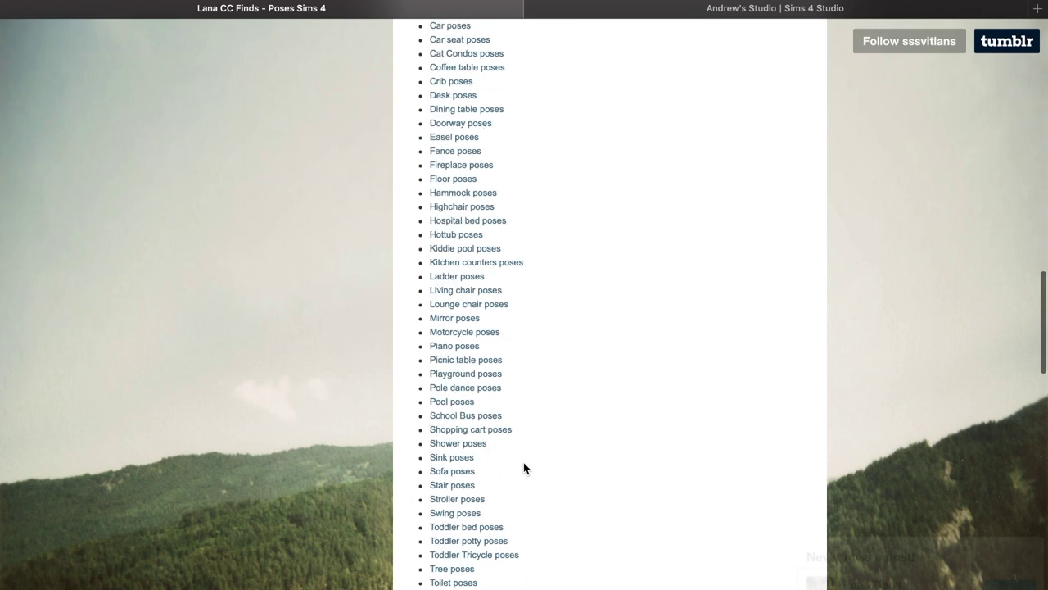
pyautogui.scroll(5, 524, 463)
pyautogui.scroll(-2, 532, 394)
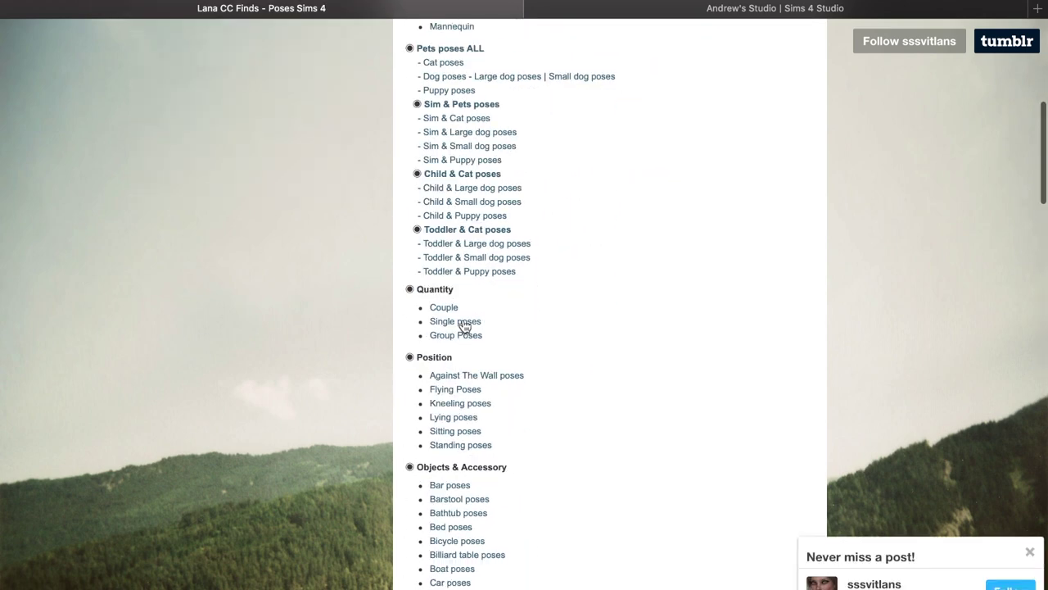
# - Open the Single poses listing under Quantity
pyautogui.click(464, 323)
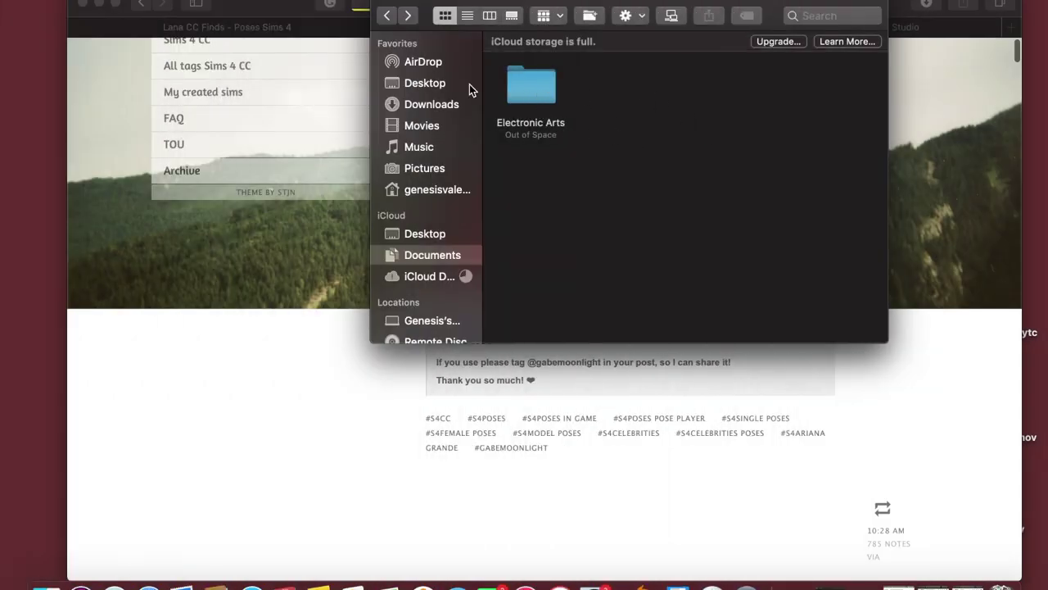
# - Go into Electronic Arts › The Sims 4 › Mods and browse its .package files and pose folders
pyautogui.doubleClick(538, 75)
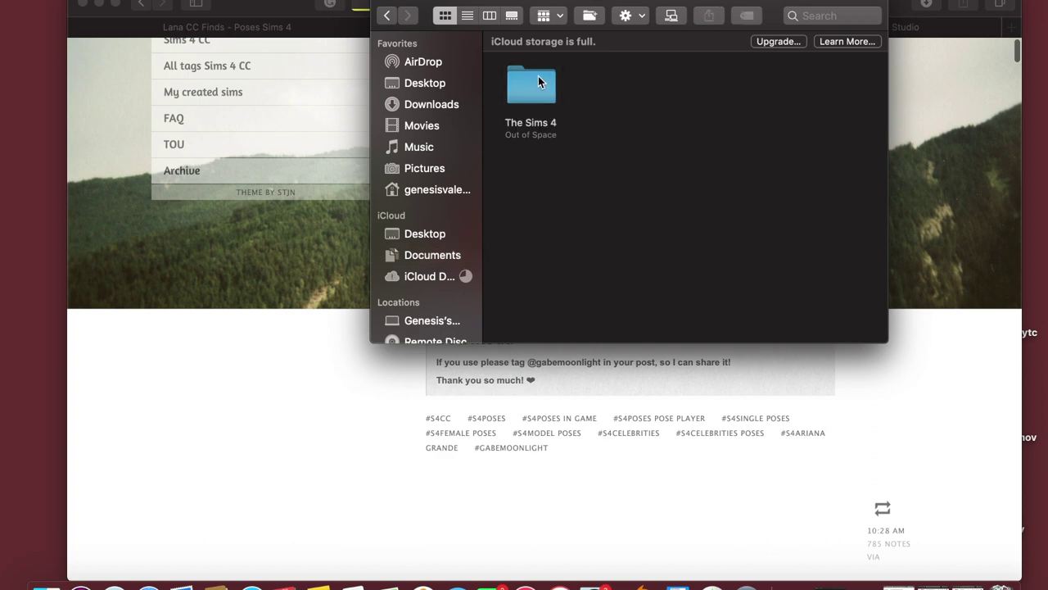
pyautogui.click(539, 76)
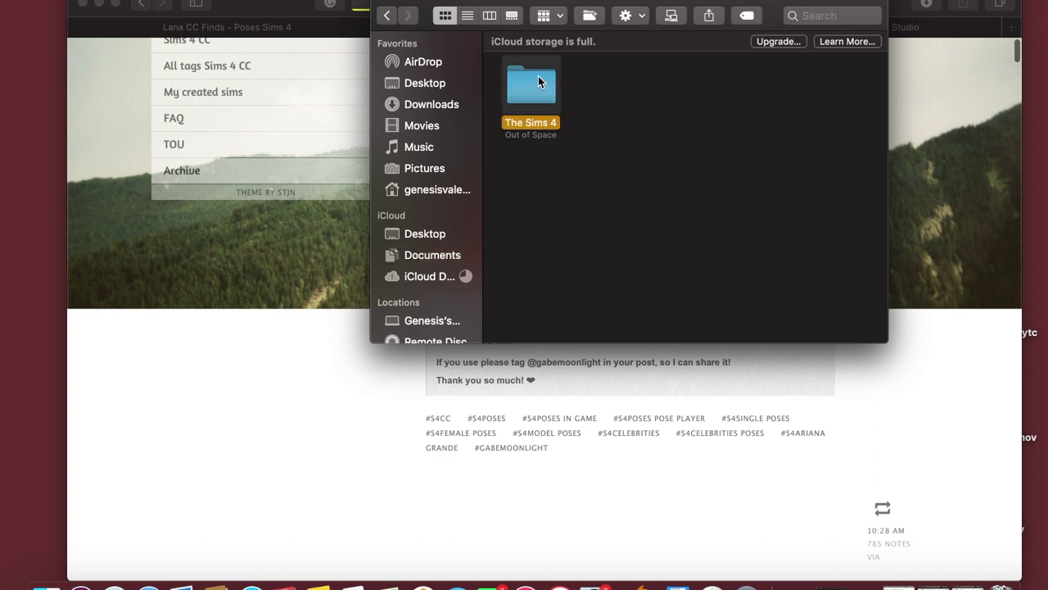
pyautogui.doubleClick(538, 75)
pyautogui.scroll(2, 847, 149)
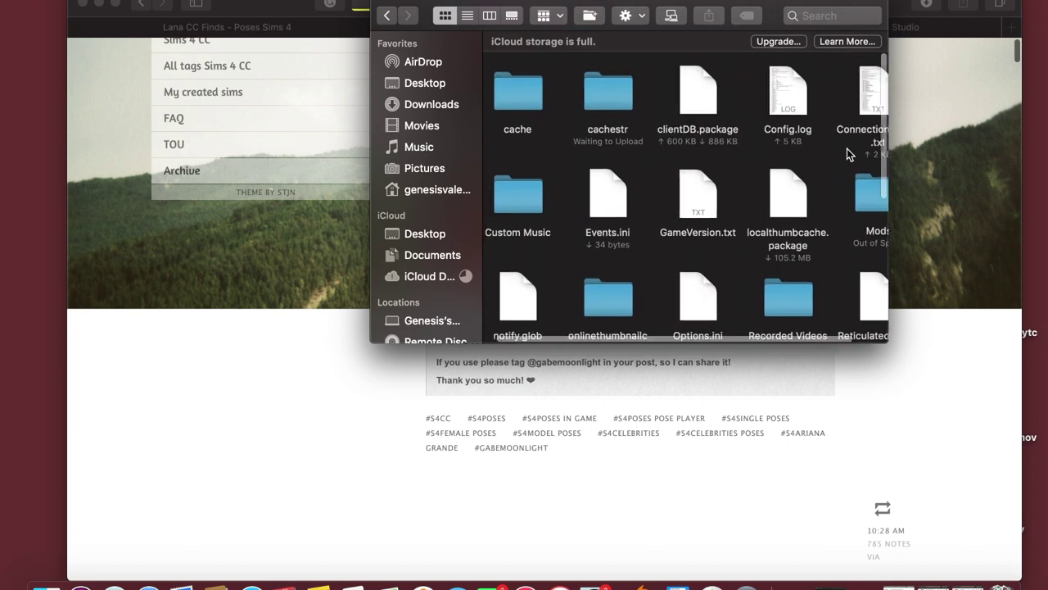
pyautogui.scroll(-5, 847, 148)
pyautogui.scroll(3, 847, 148)
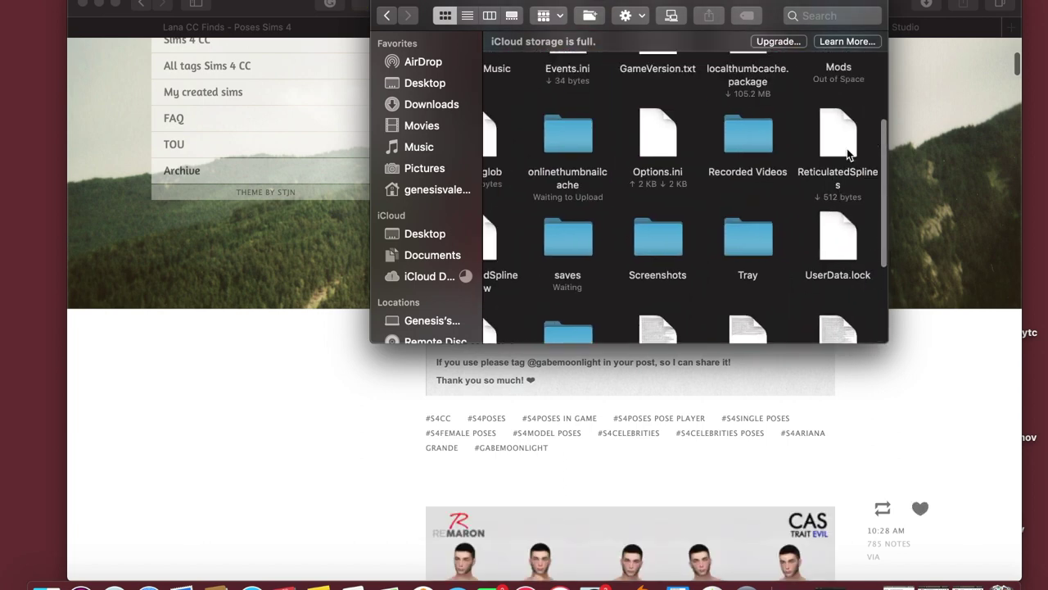
pyautogui.scroll(2, 848, 154)
pyautogui.click(843, 182)
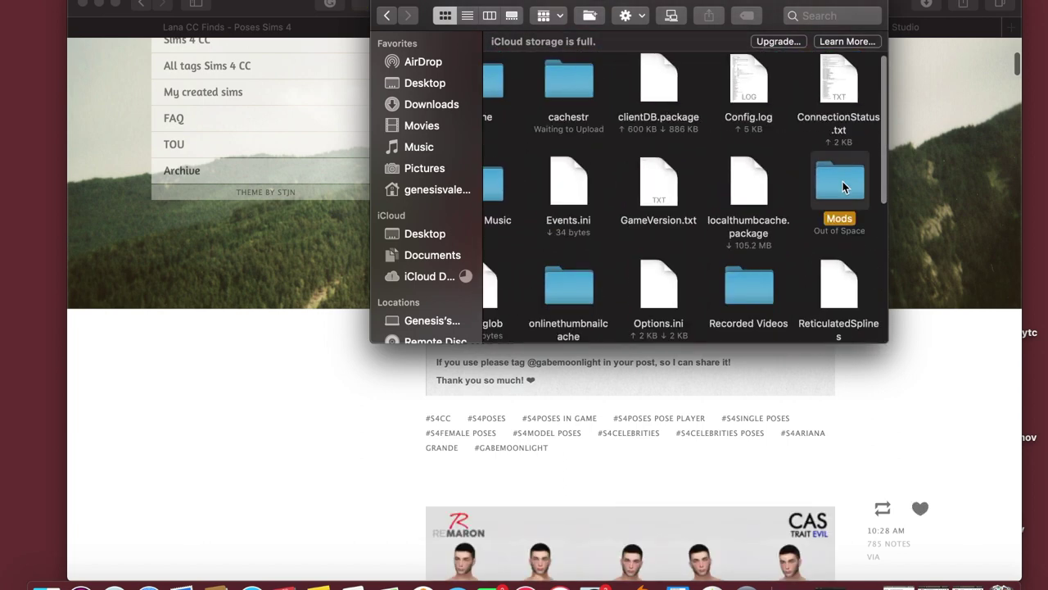
pyautogui.doubleClick(843, 186)
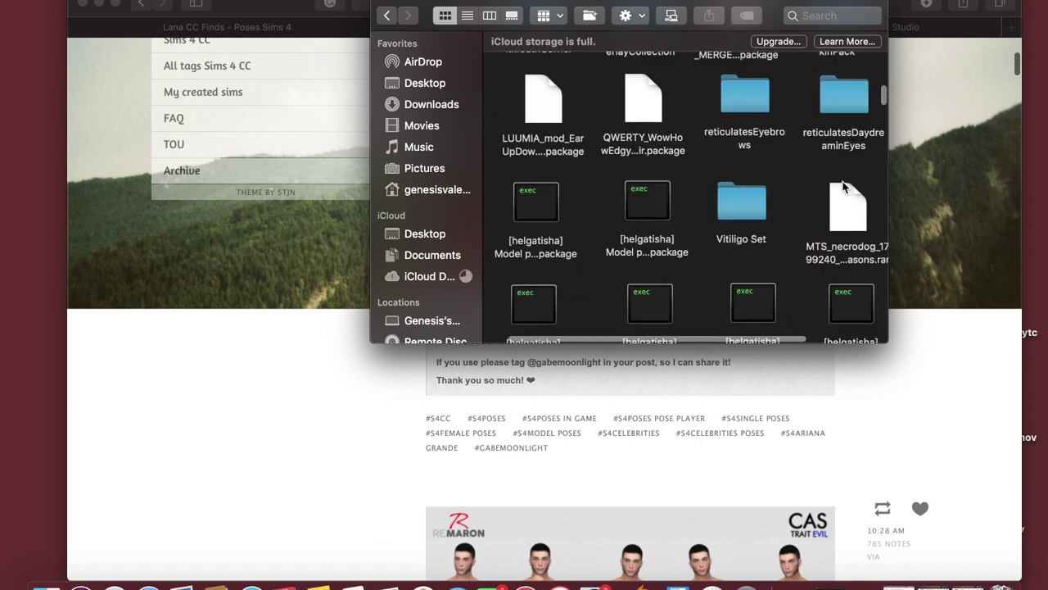
pyautogui.scroll(-15, 717, 252)
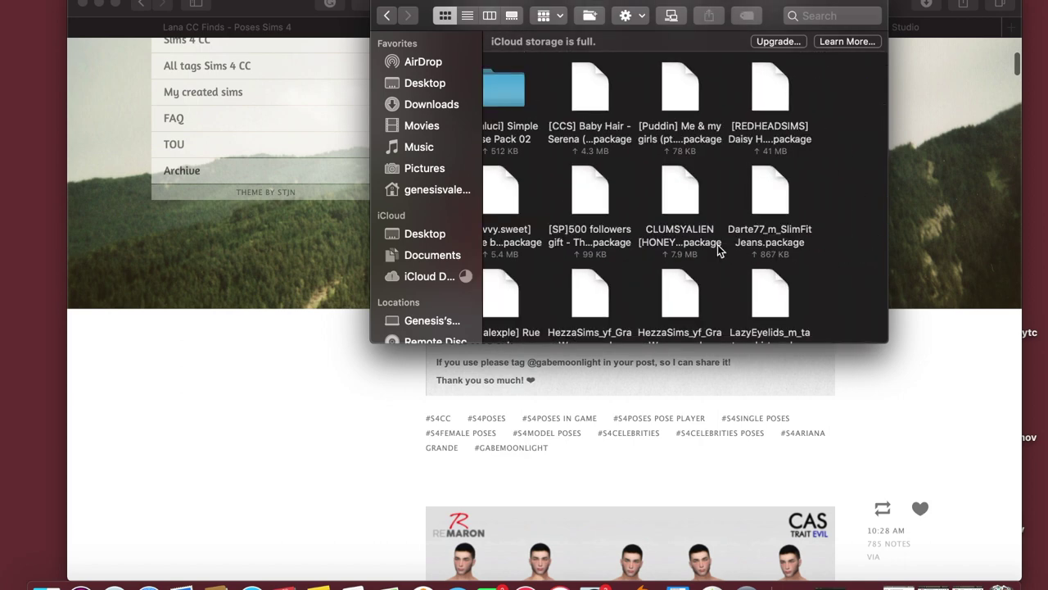
# - Back on the blog, scroll down to the FASHION STAR GALLERY POSE PACK post and its mediafire link
pyautogui.press('super+Tab')
pyautogui.scroll(5, 514, 329)
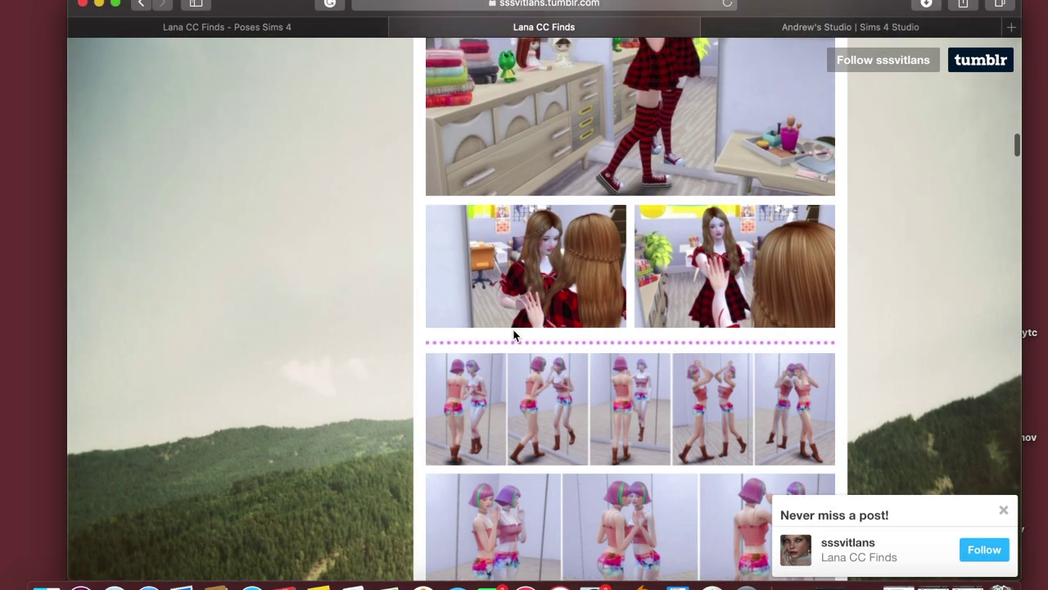
pyautogui.scroll(-8, 513, 335)
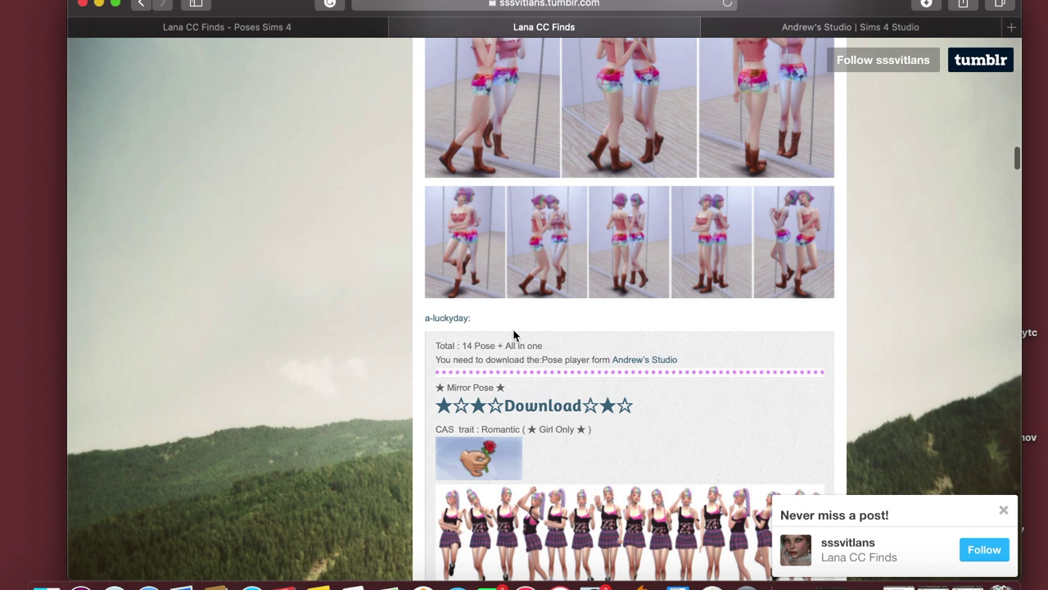
pyautogui.scroll(-2, 513, 331)
pyautogui.scroll(-2, 513, 329)
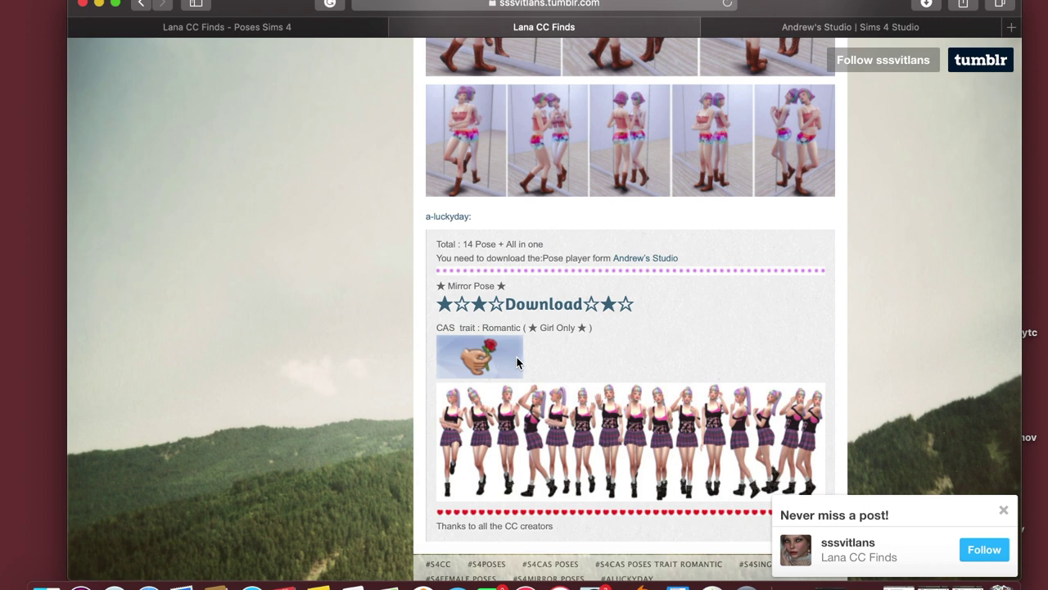
pyautogui.scroll(-5, 553, 367)
pyautogui.scroll(-10, 553, 374)
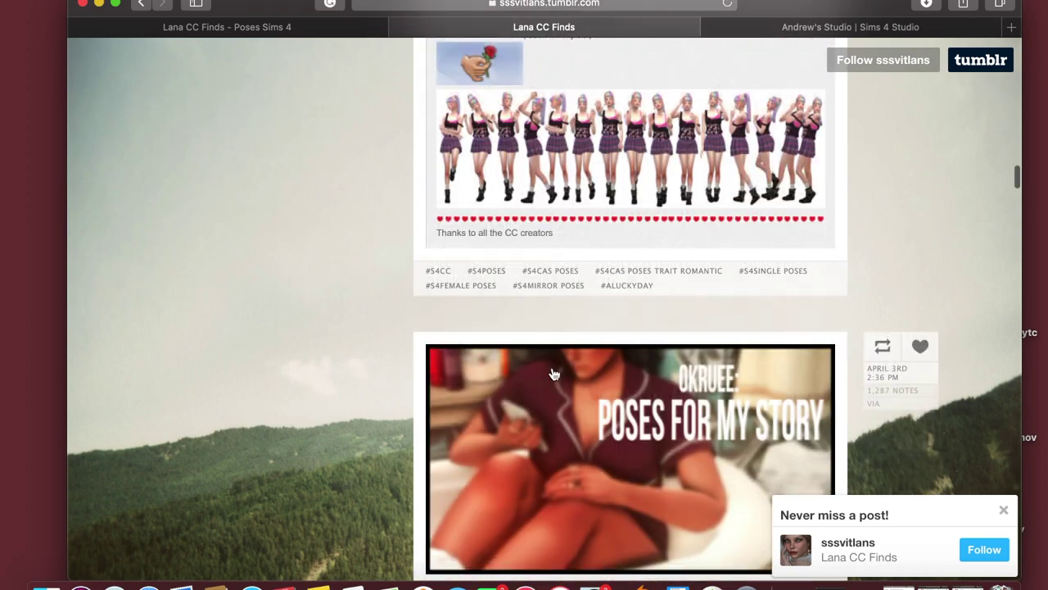
pyautogui.scroll(-15, 555, 375)
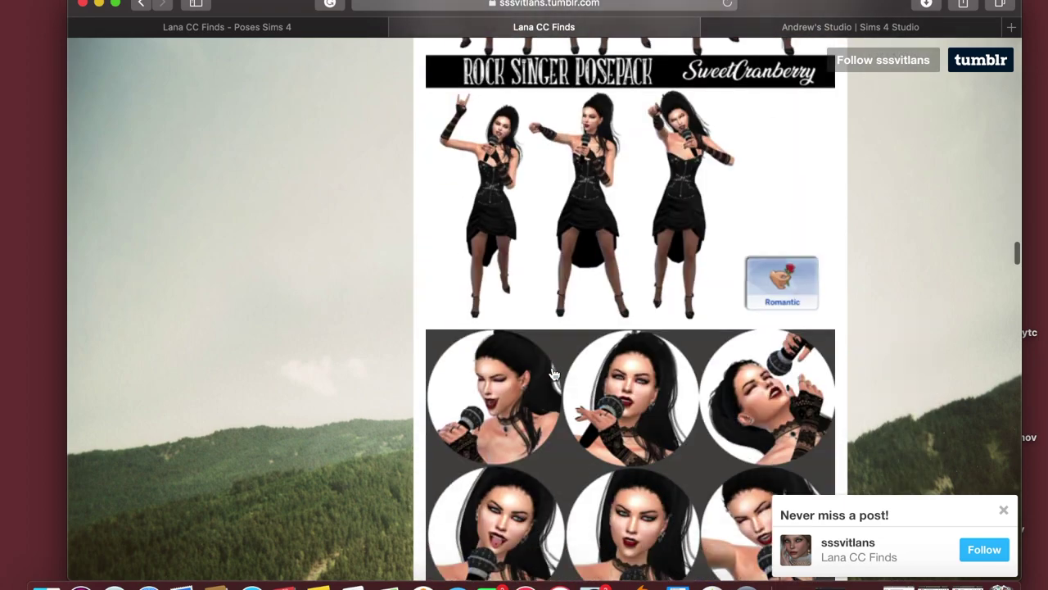
pyautogui.scroll(-15, 553, 373)
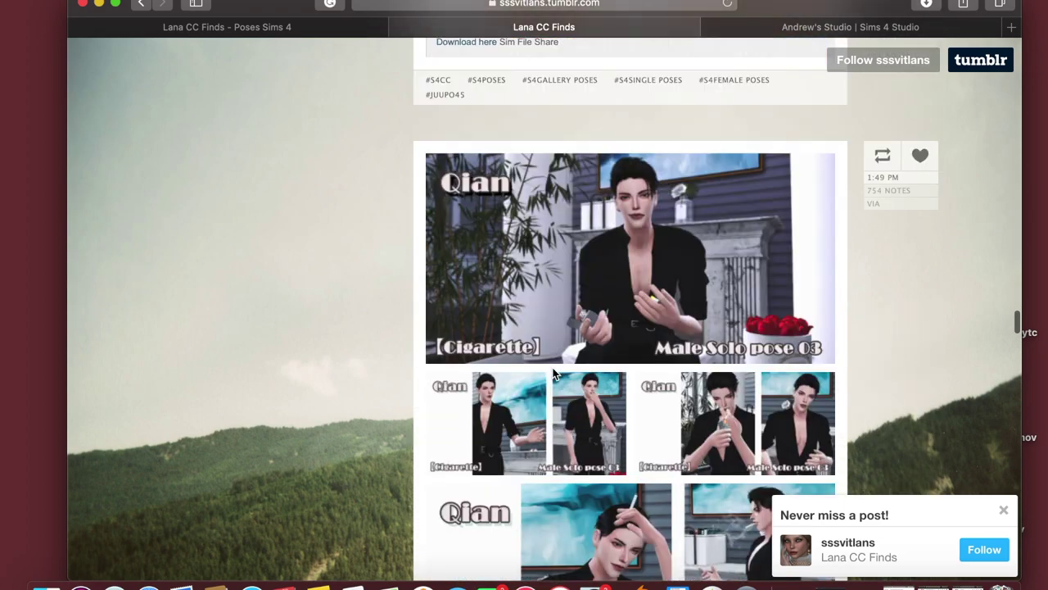
pyautogui.scroll(-15, 553, 373)
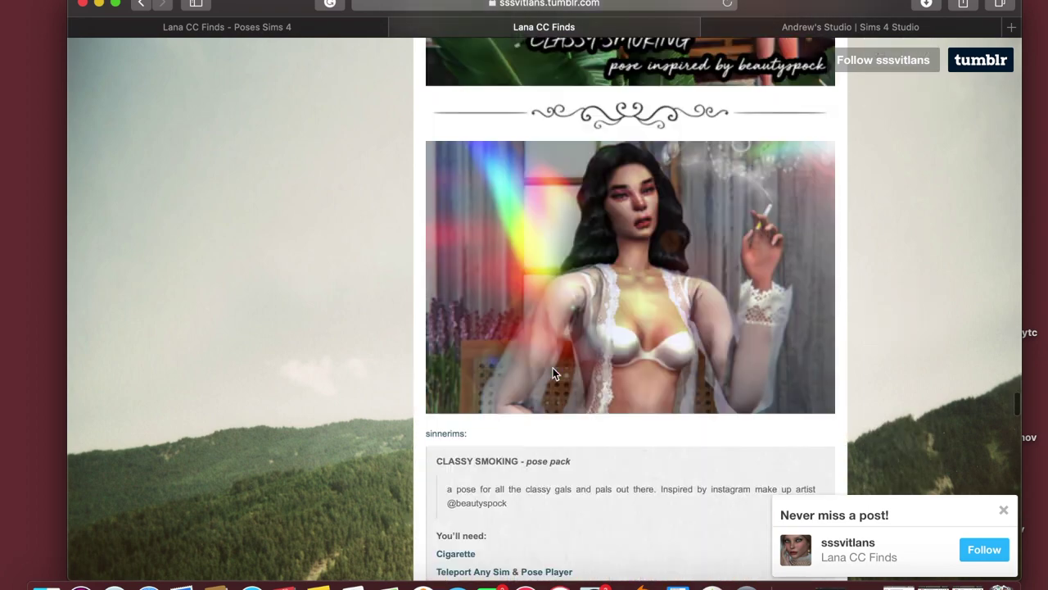
pyautogui.scroll(-15, 553, 374)
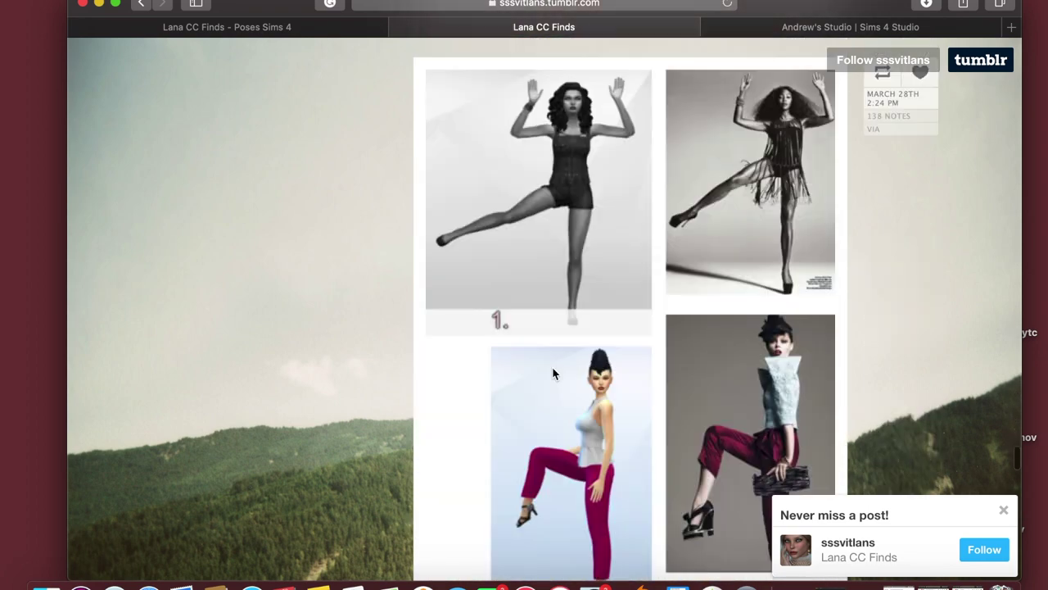
pyautogui.scroll(-15, 552, 373)
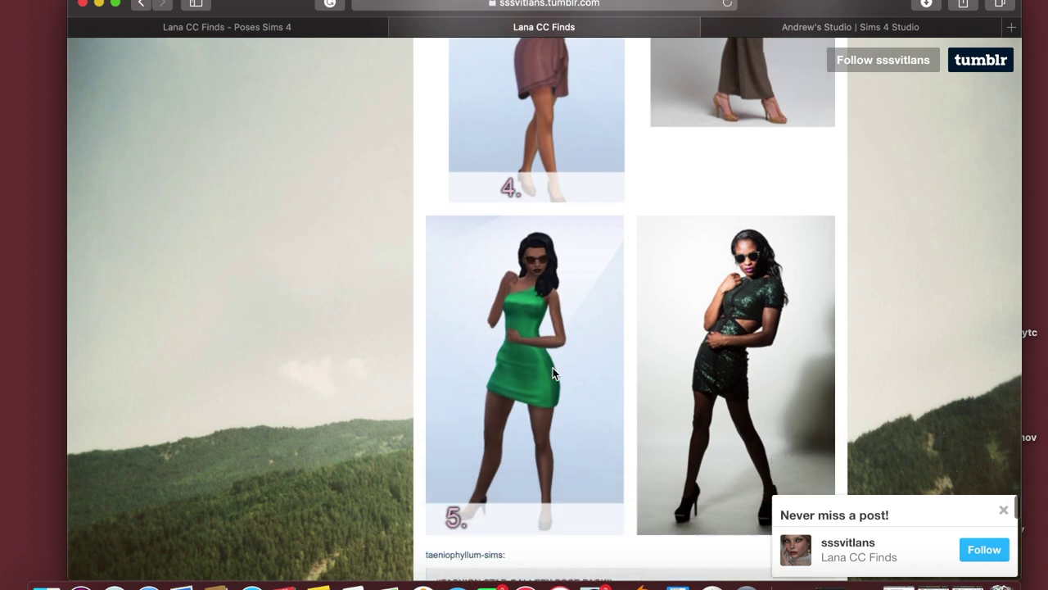
pyautogui.scroll(-10, 552, 374)
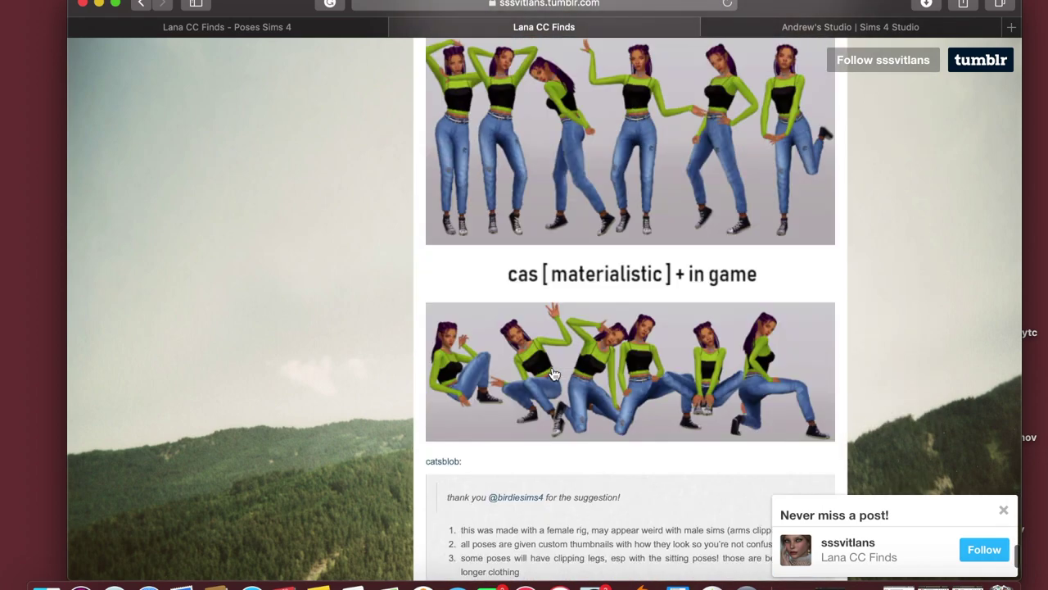
pyautogui.scroll(6, 553, 374)
pyautogui.scroll(15, 553, 374)
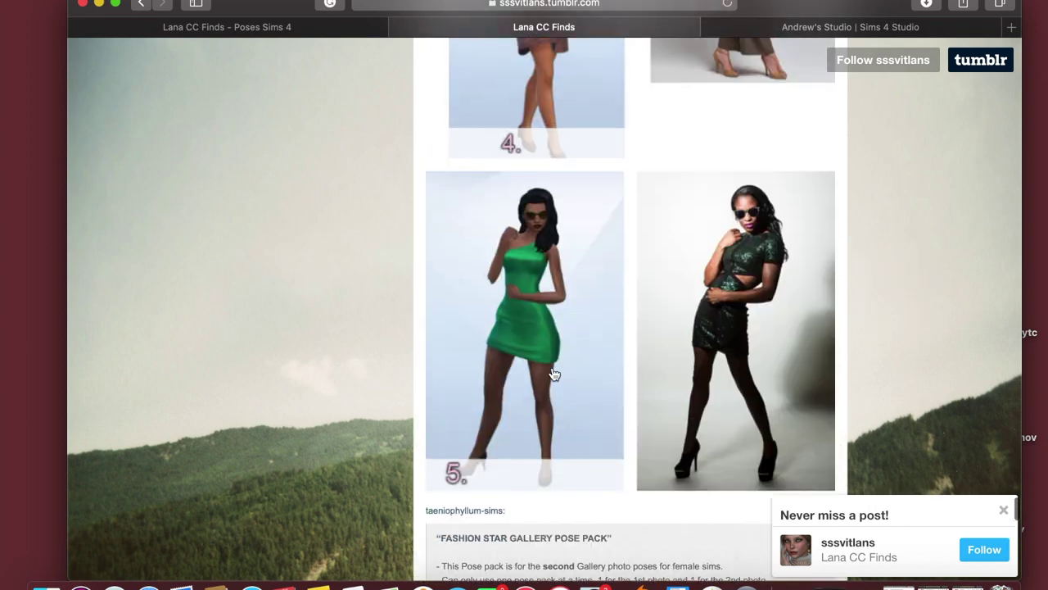
pyautogui.scroll(10, 553, 373)
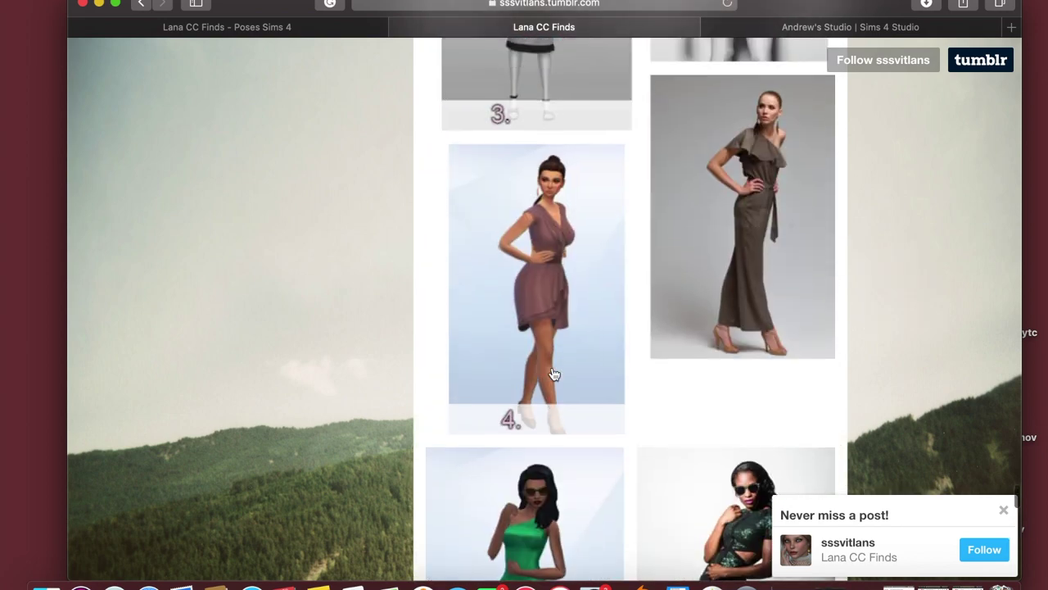
pyautogui.scroll(6, 555, 374)
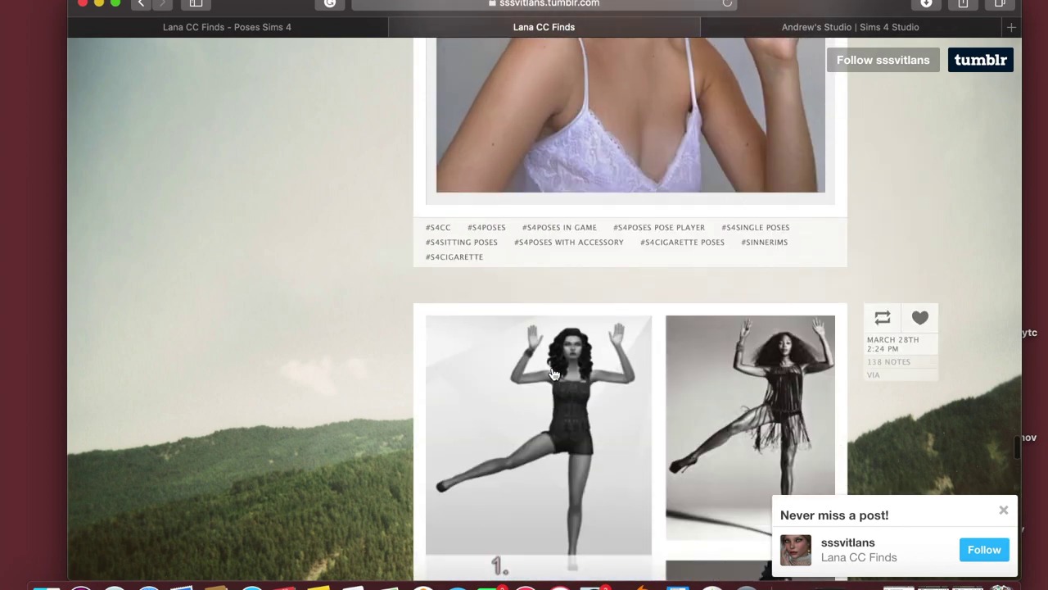
pyautogui.scroll(-15, 554, 374)
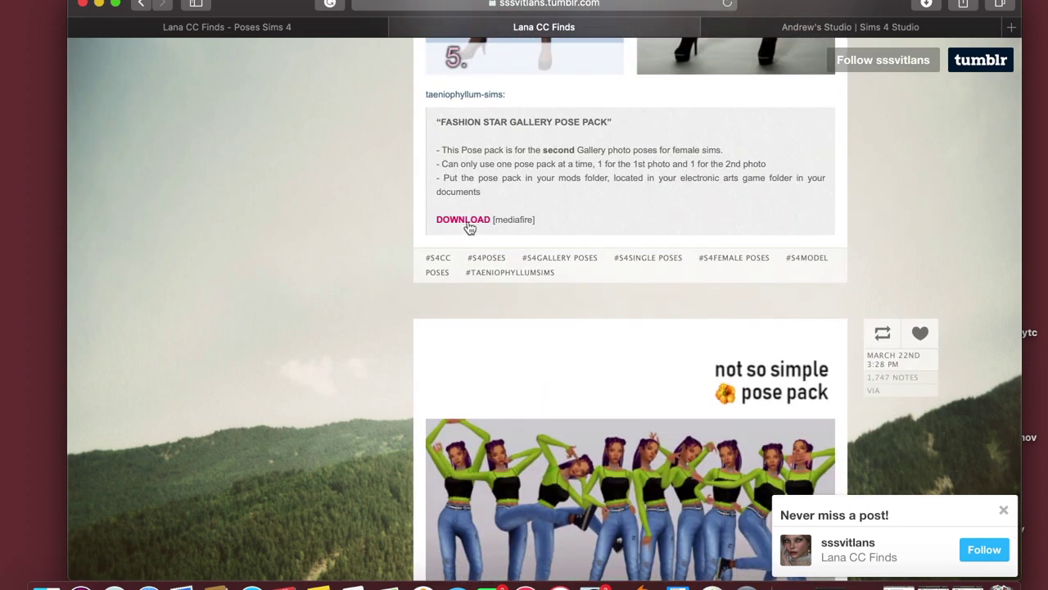
# - Open the Taeniophyllum_FashionStar_female_second_poses MediaFire page and move the browser window left
pyautogui.click(469, 228)
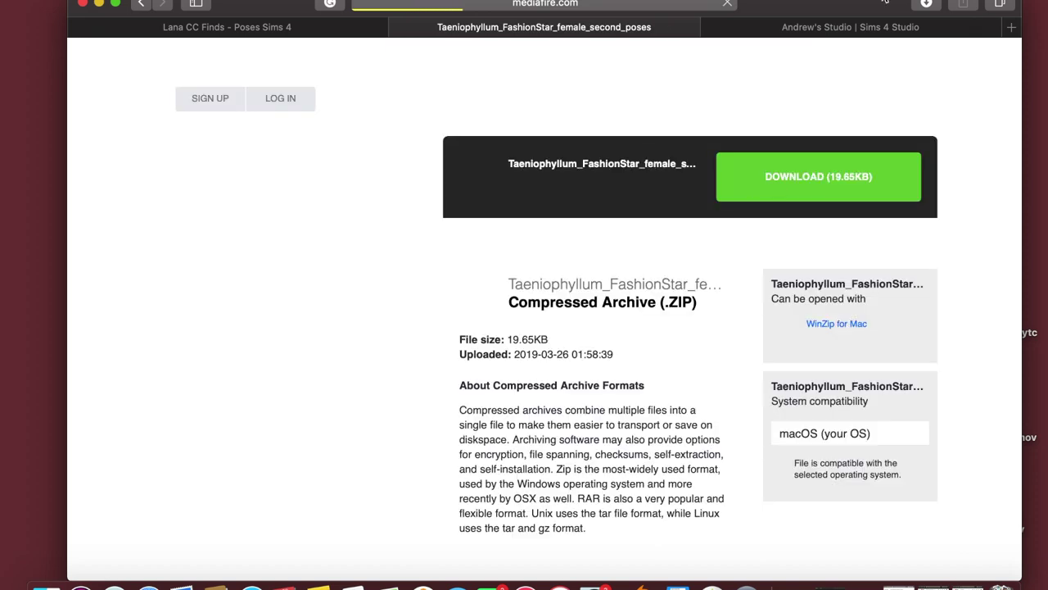
pyautogui.moveTo(884, 4); pyautogui.dragTo(548, 2)
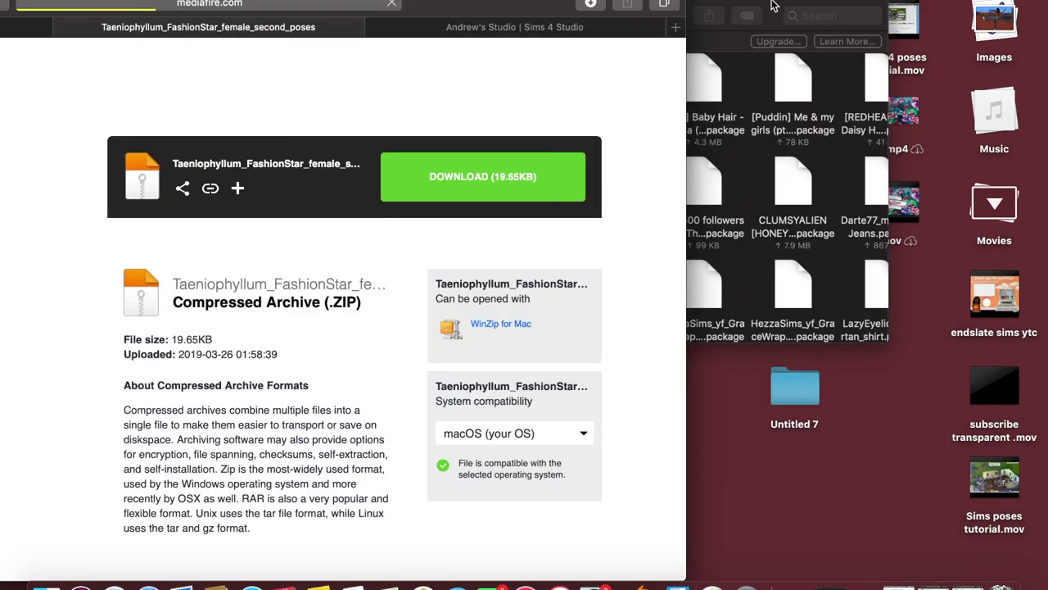
# - Download the Fashion Star pose zip and show it in a Finder window beside Mods
pyautogui.click(773, 6)
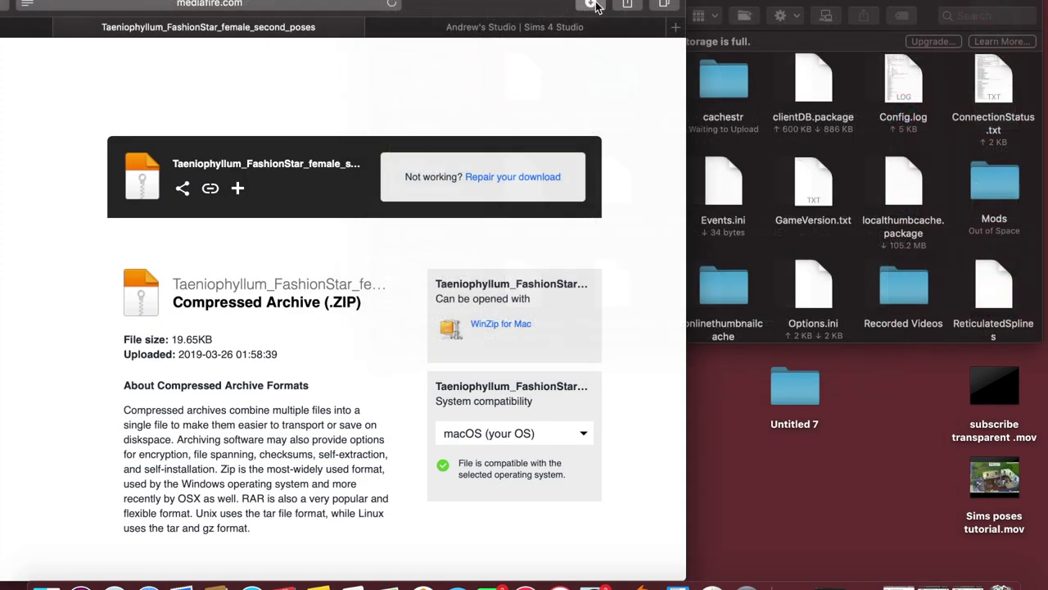
pyautogui.click(592, 5)
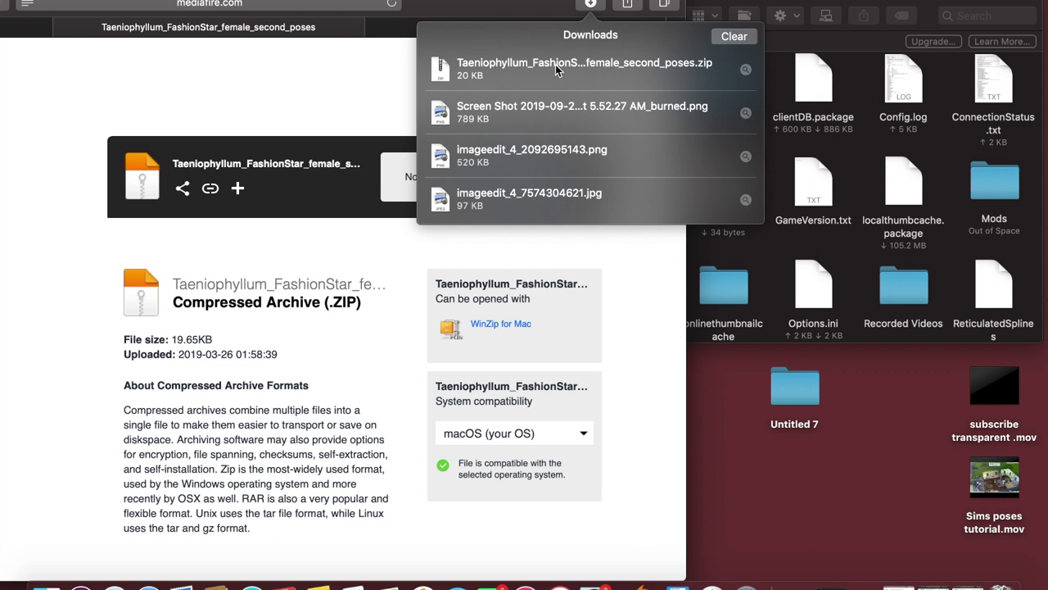
pyautogui.moveTo(573, 74); pyautogui.dragTo(571, 72)
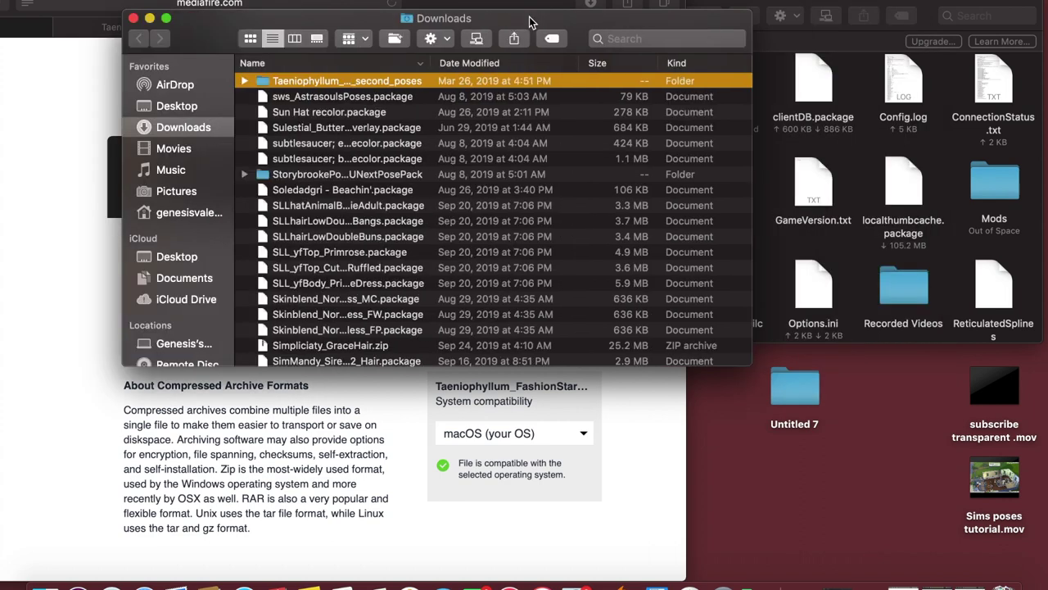
pyautogui.moveTo(745, 23); pyautogui.dragTo(498, 22)
pyautogui.press('super+f')
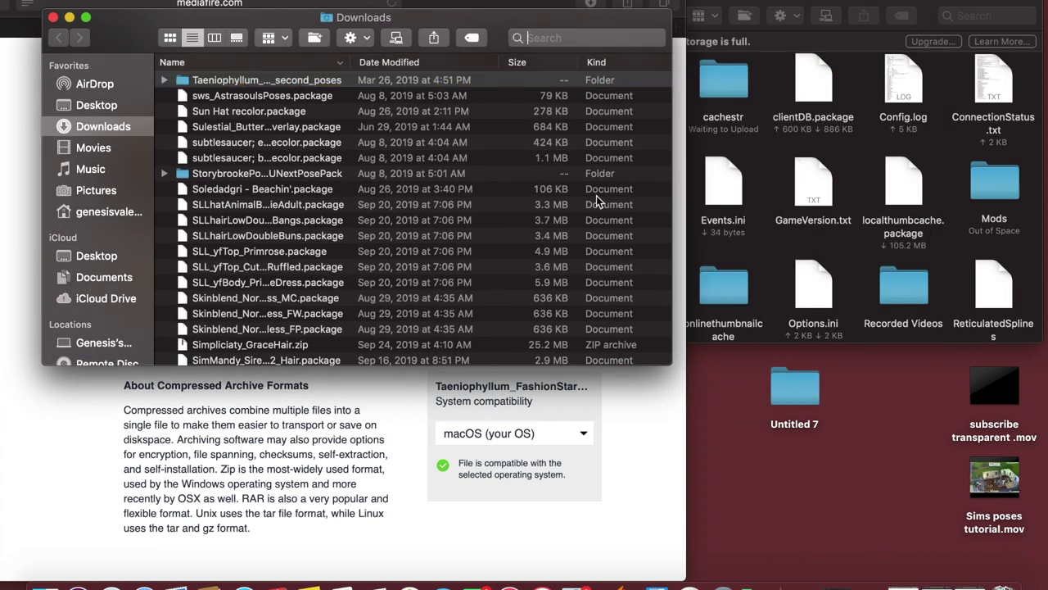
pyautogui.moveTo(485, 27); pyautogui.dragTo(521, 131)
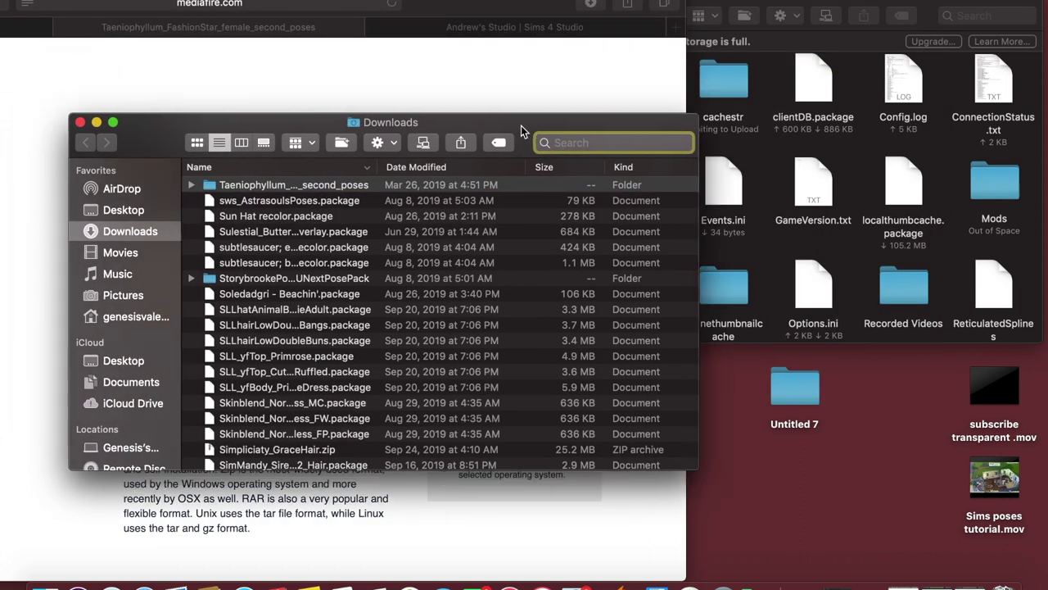
# - Drag the Fashion Star pose folder into Mods and close the Downloads window
pyautogui.click(345, 190)
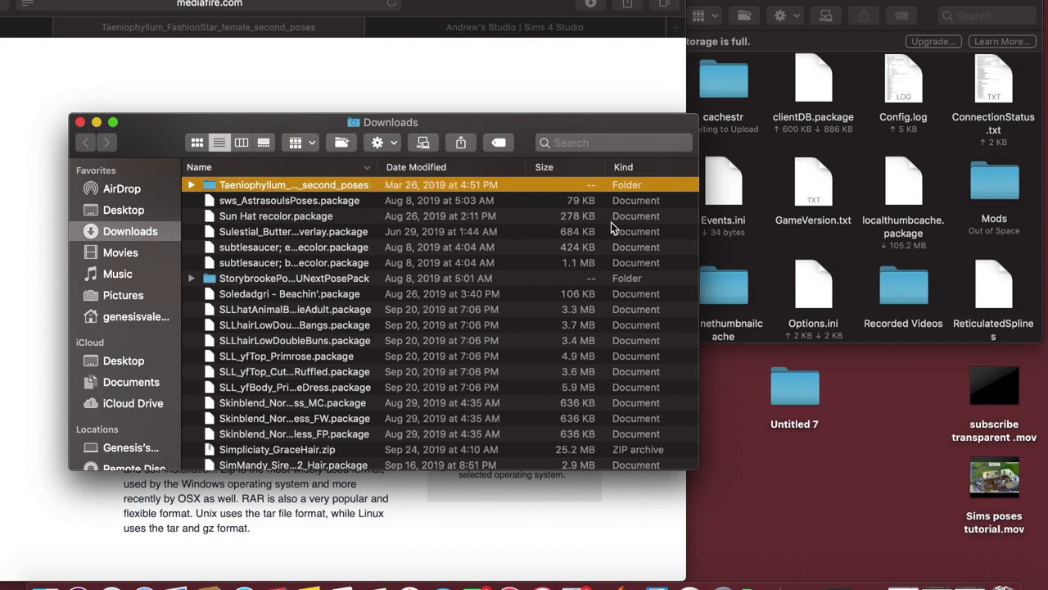
pyautogui.moveTo(647, 186); pyautogui.dragTo(1001, 200)
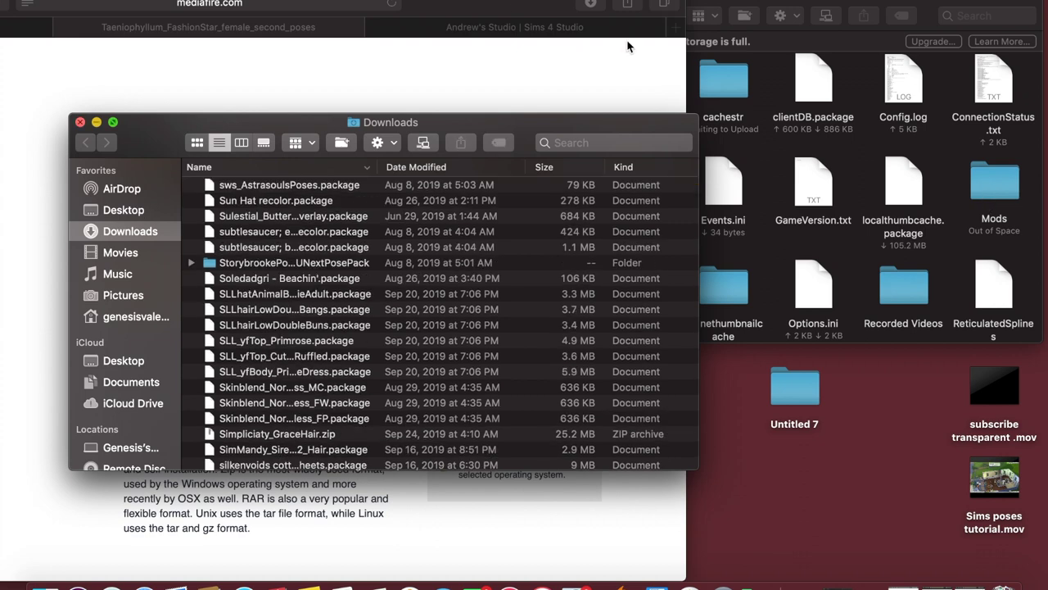
pyautogui.press('super+w')
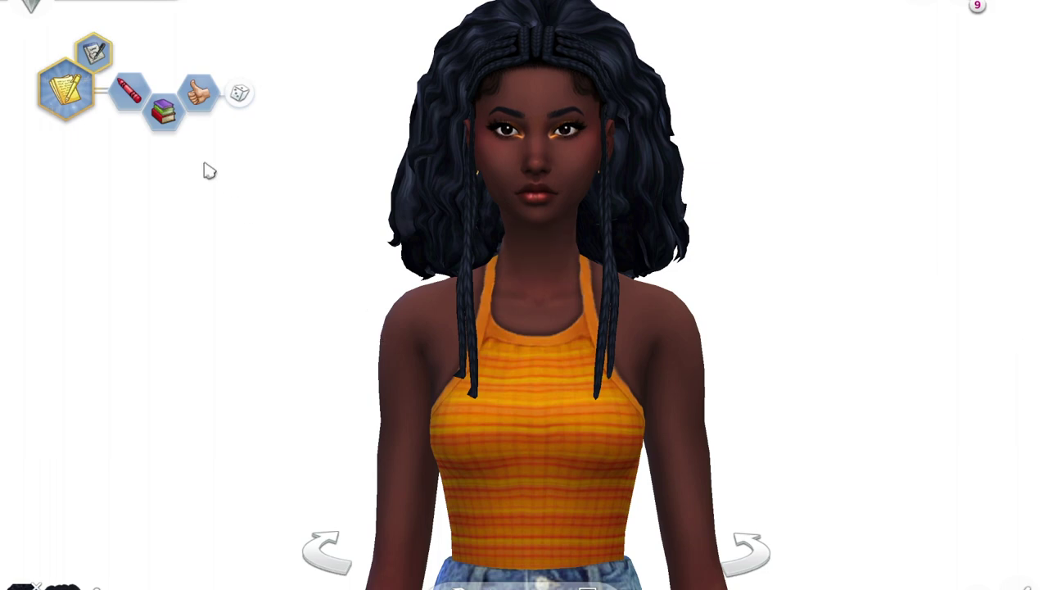
# - Pick Self-Assured and Goofball as the Sim's traits from the trait list
pyautogui.click(149, 105)
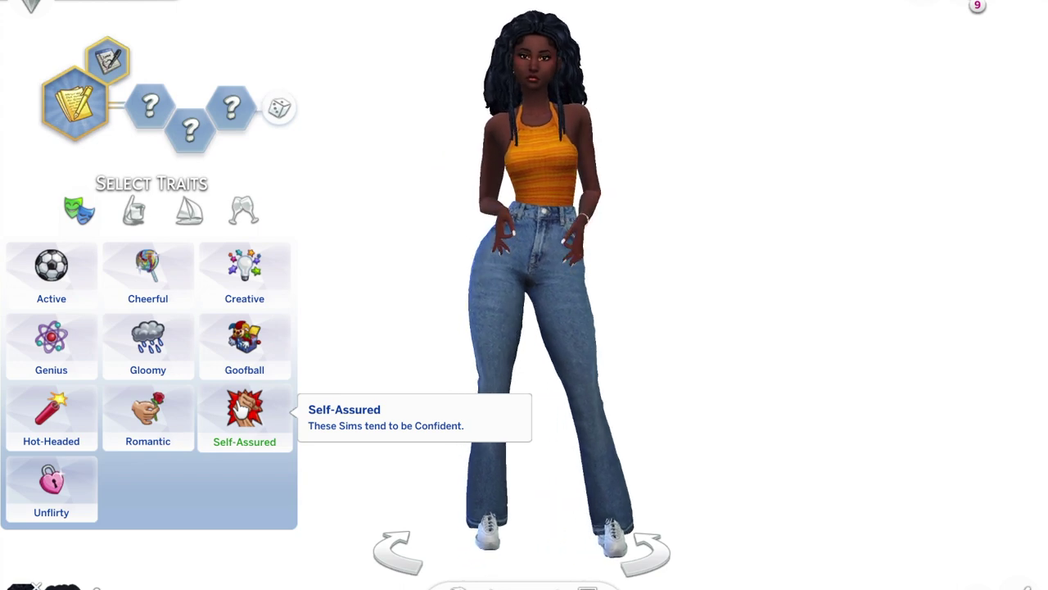
pyautogui.click(242, 407)
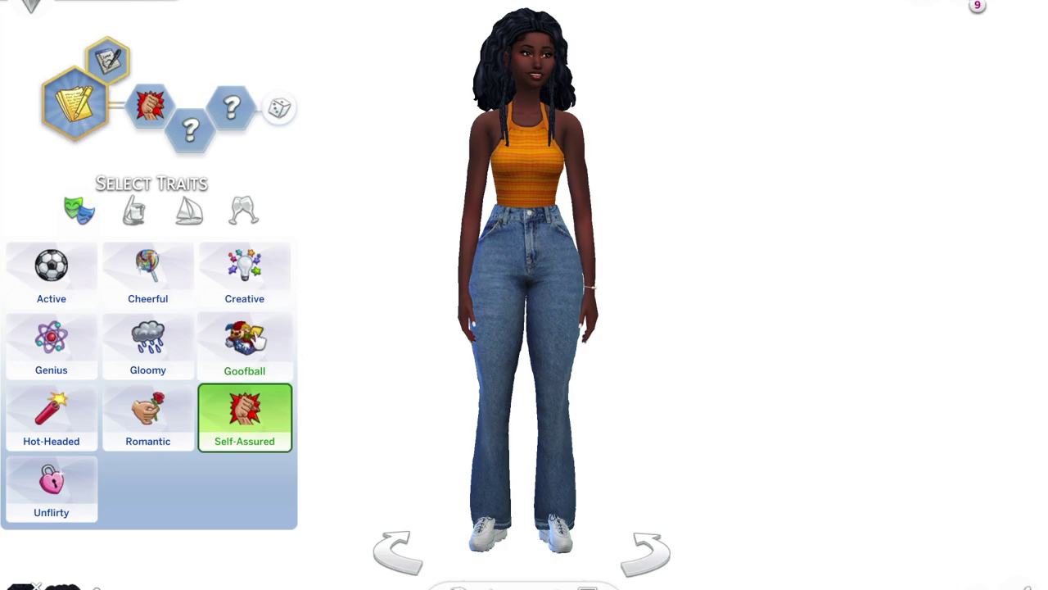
pyautogui.click(228, 354)
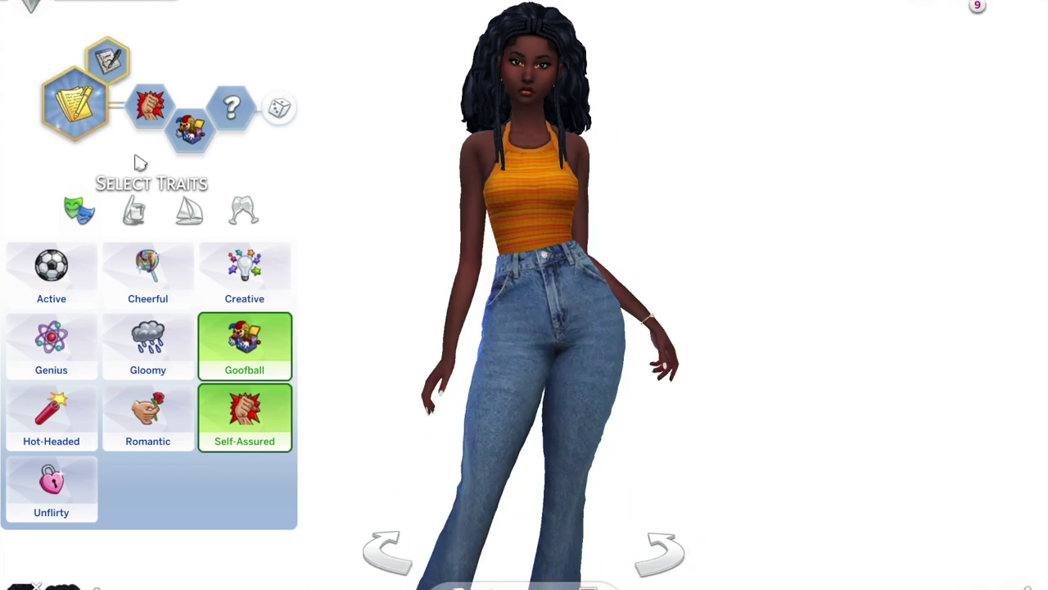
pyautogui.click(675, 149)
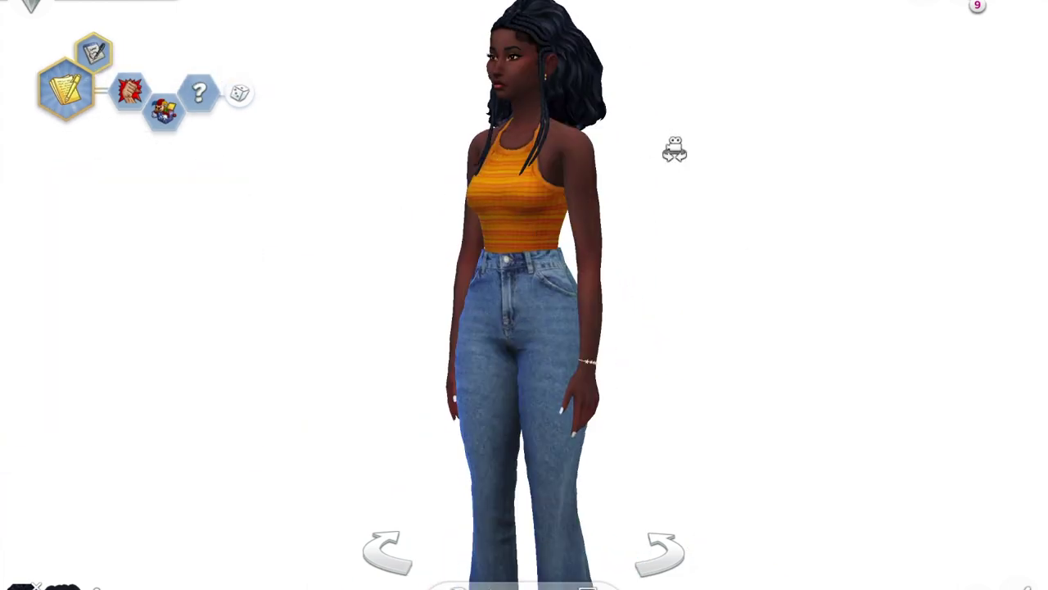
pyautogui.click(167, 123)
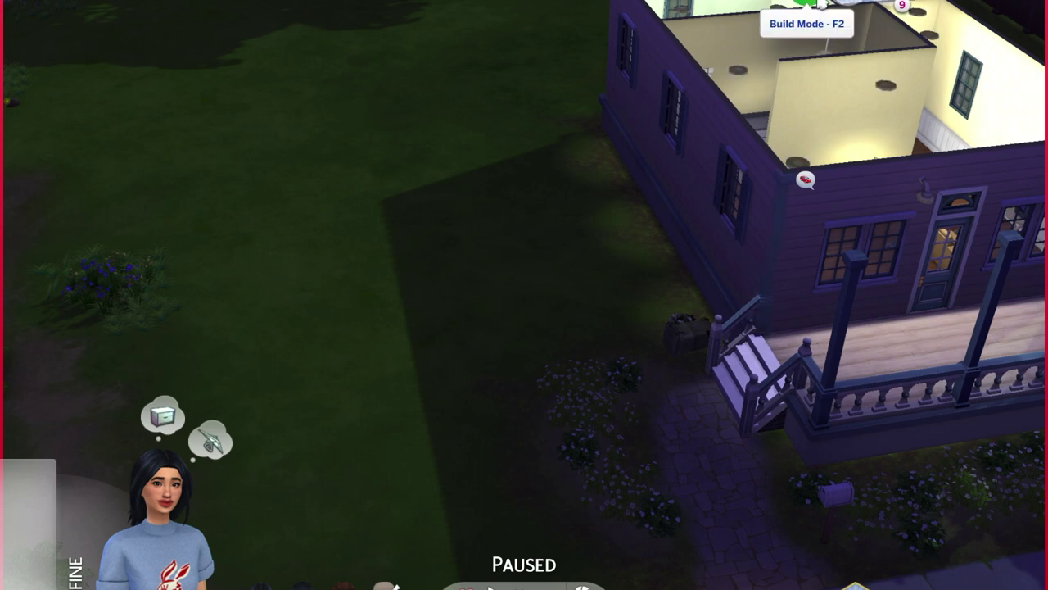
# - Enter Build Mode with F2 on the household's lot
pyautogui.press('F2')
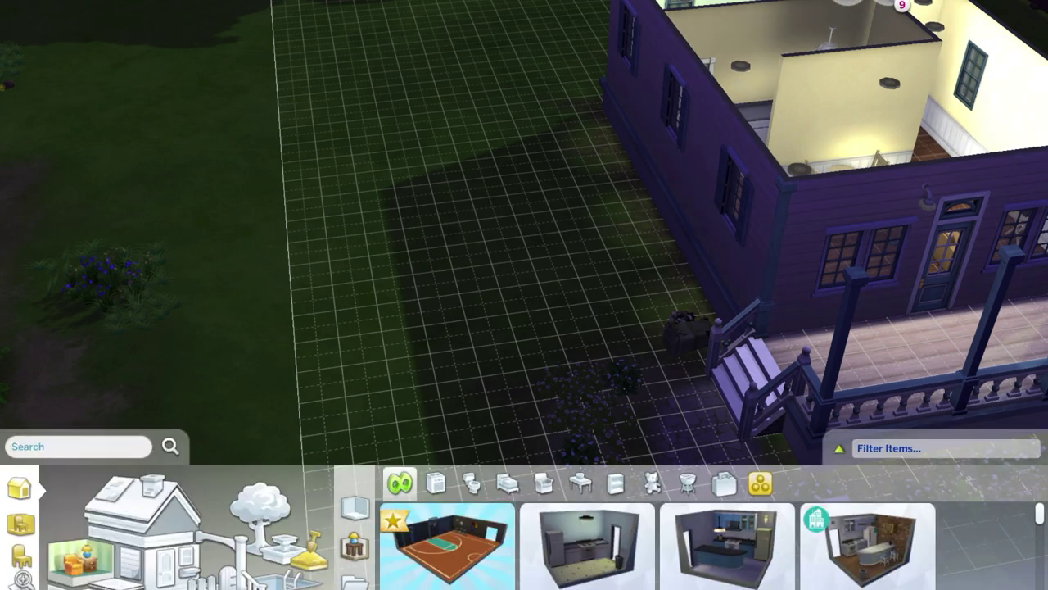
# - From Room › Misc Decorations, place two Sim Teleporter Destination figures side by side on the grass
pyautogui.click(21, 522)
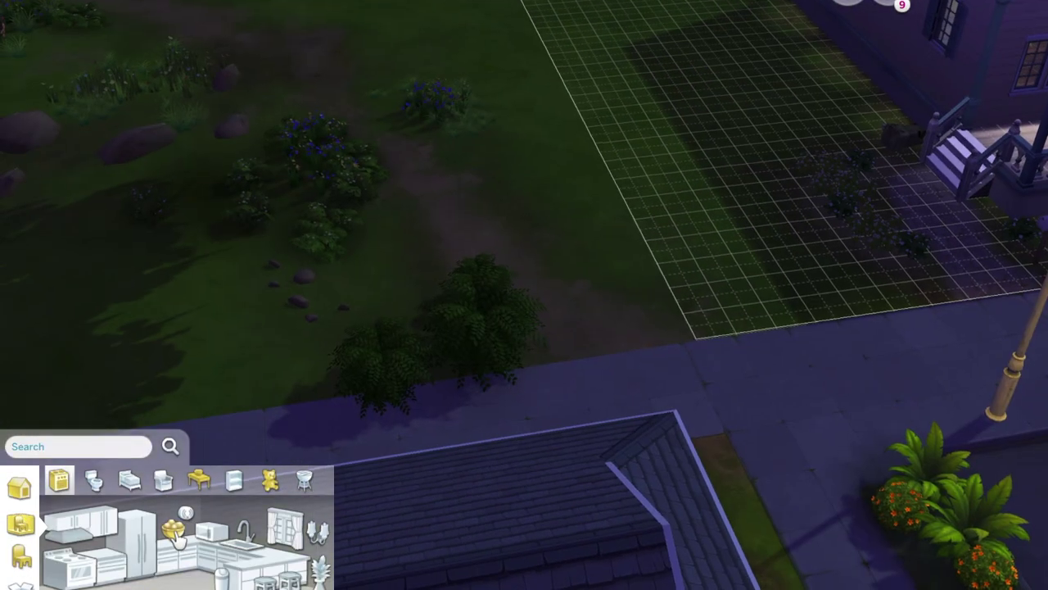
pyautogui.click(175, 531)
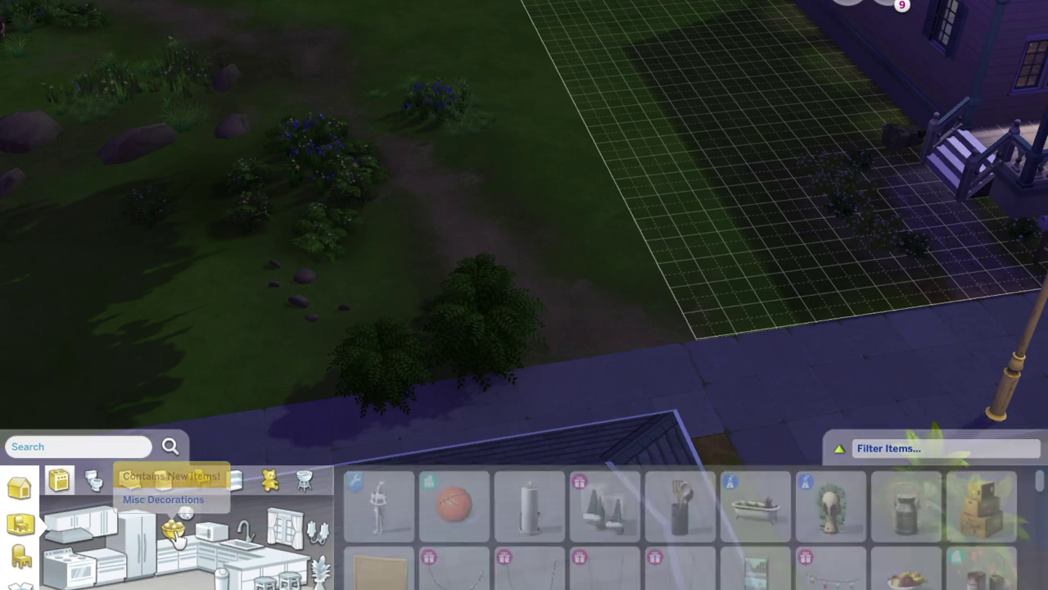
pyautogui.press('w')
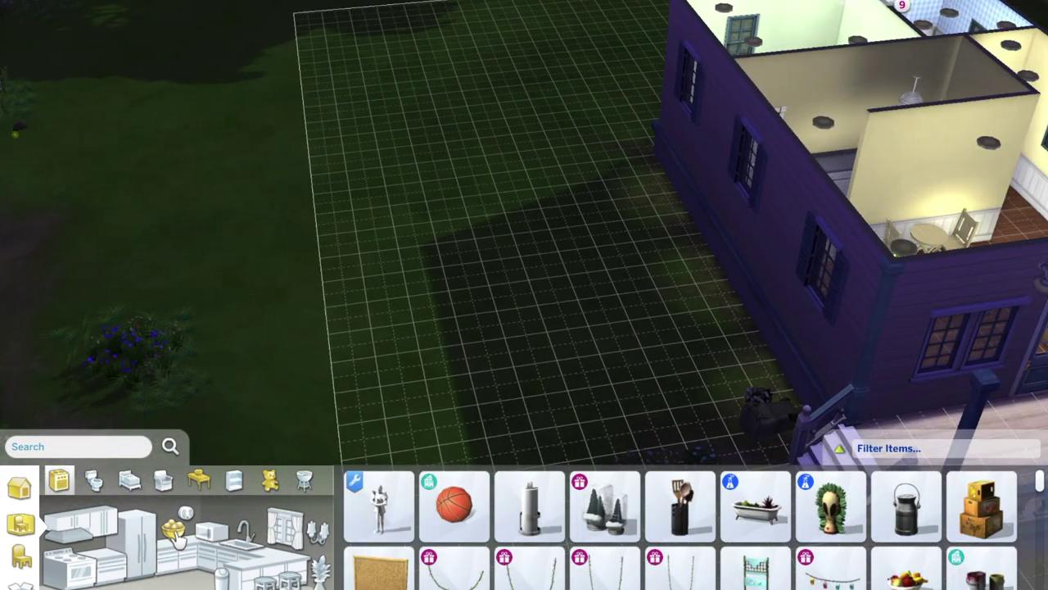
pyautogui.press('w')
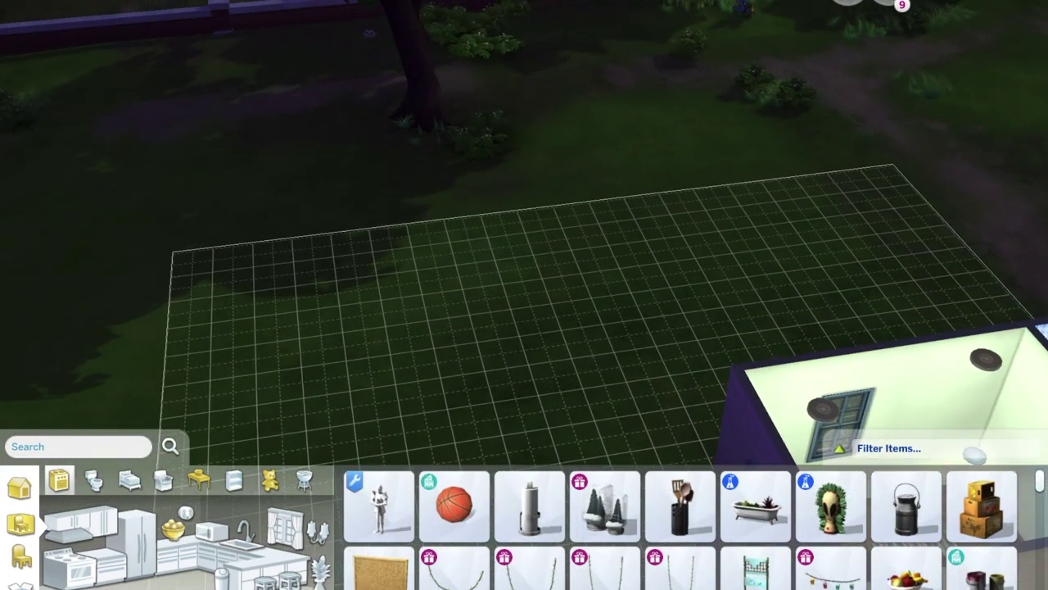
pyautogui.click(385, 501)
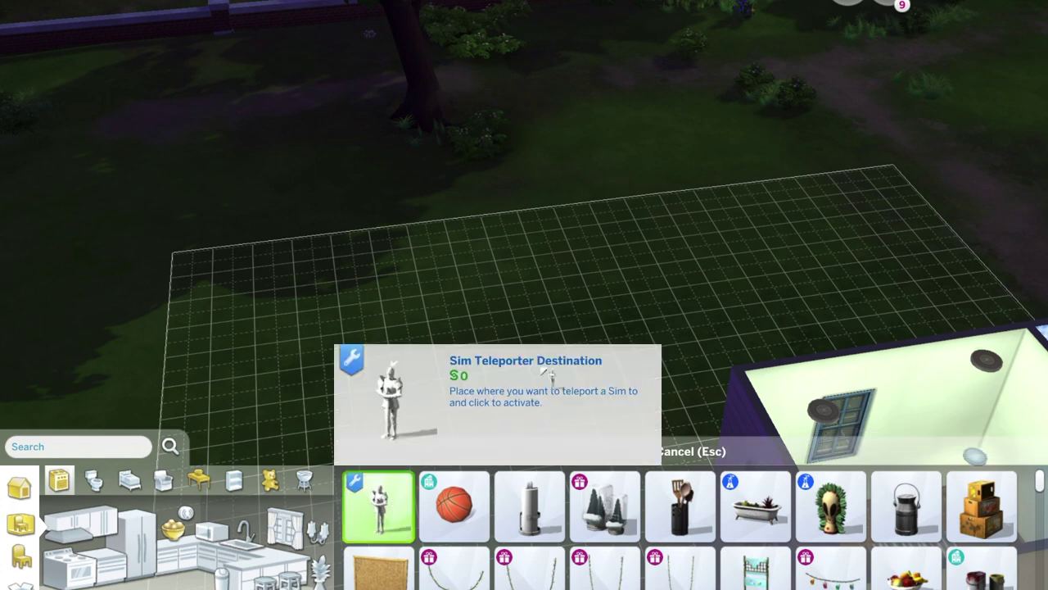
pyautogui.click(590, 320)
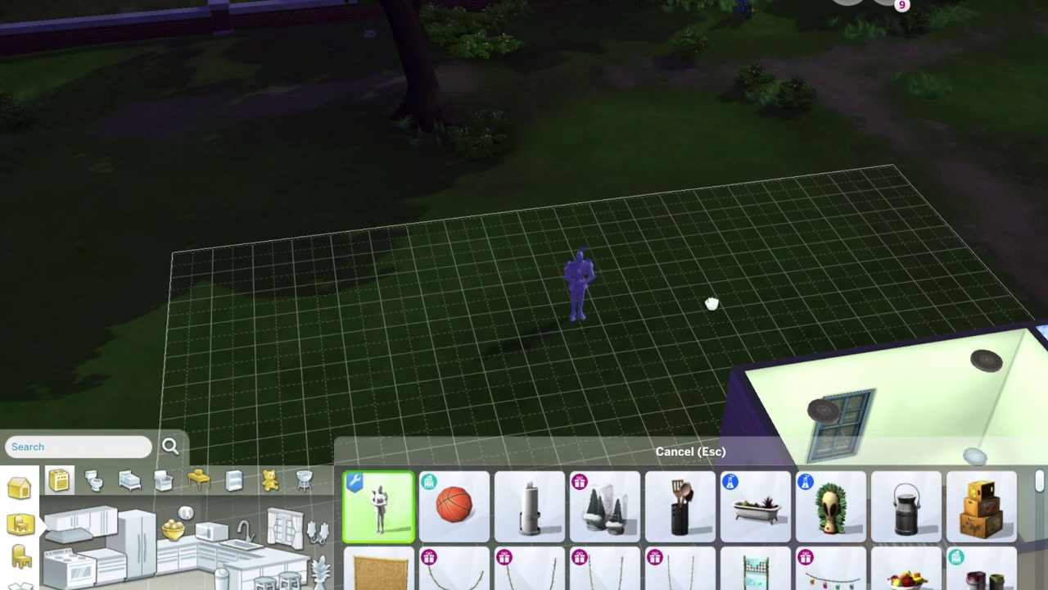
pyautogui.click(801, 315)
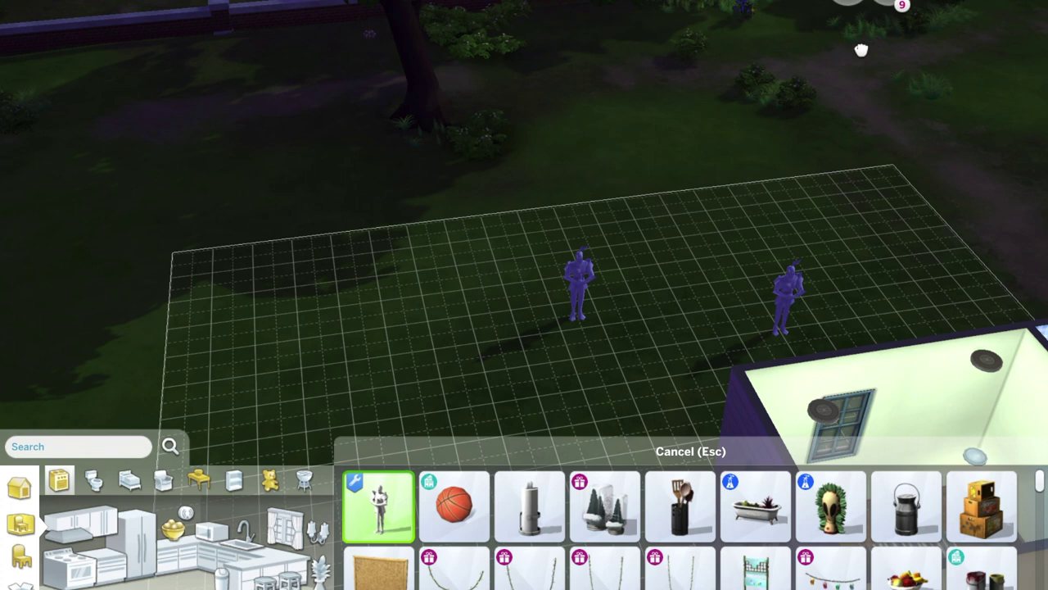